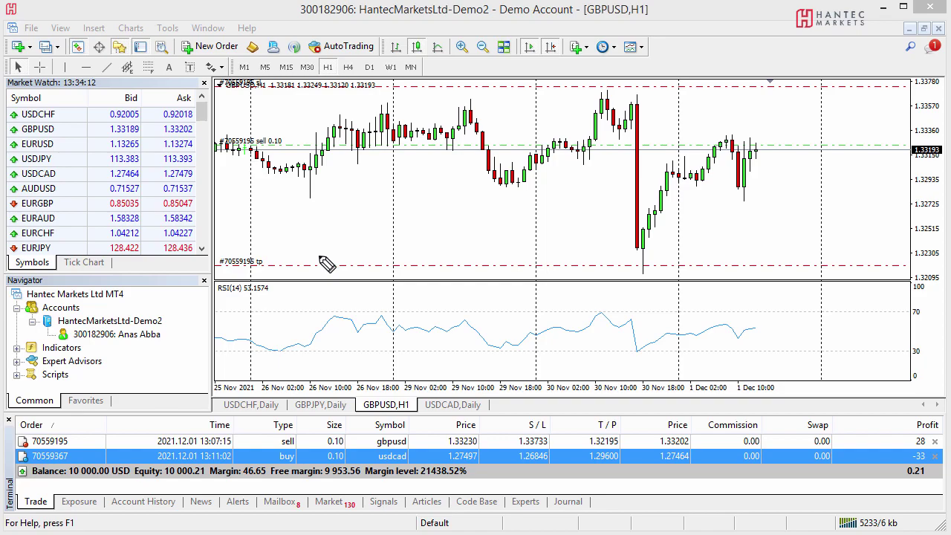
Sketch a rising zigzag price path below the GBPUSD,H1 candles, adding arrows at its swings, a breakout line and a mark at the second pullback.
mouse_move(309, 260)
left_mouse_down()
mouse_move(333, 216)
mouse_move(350, 233)
mouse_move(363, 179)
mouse_move(374, 201)
left_mouse_up()
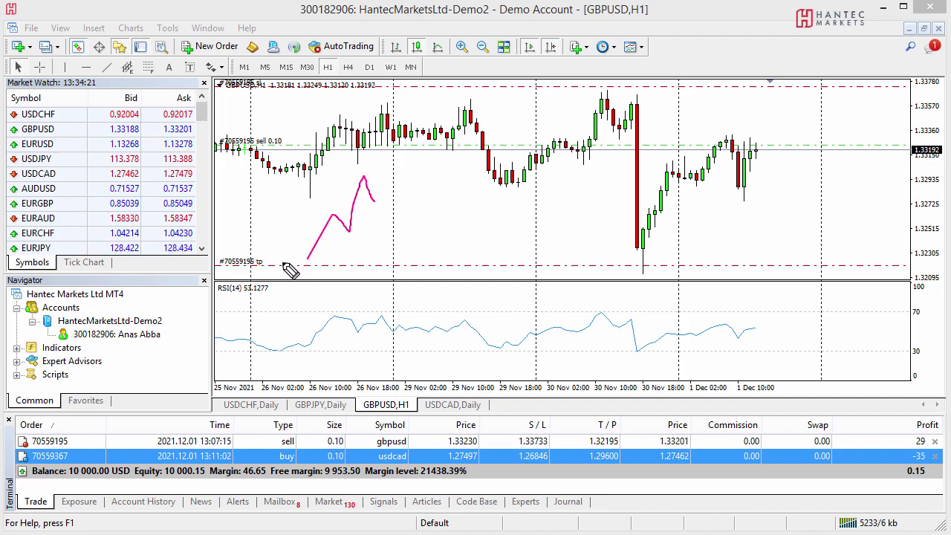
left_click_drag(278, 215, 307, 212)
mouse_move(380, 238)
left_mouse_down()
mouse_move(359, 235)
mouse_move(368, 246)
left_mouse_up()
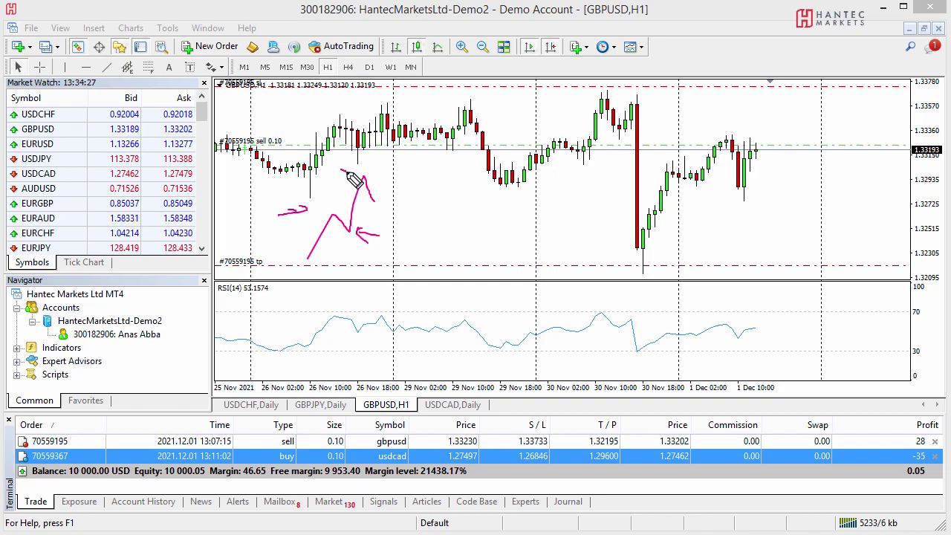
left_click_drag(341, 172, 352, 168)
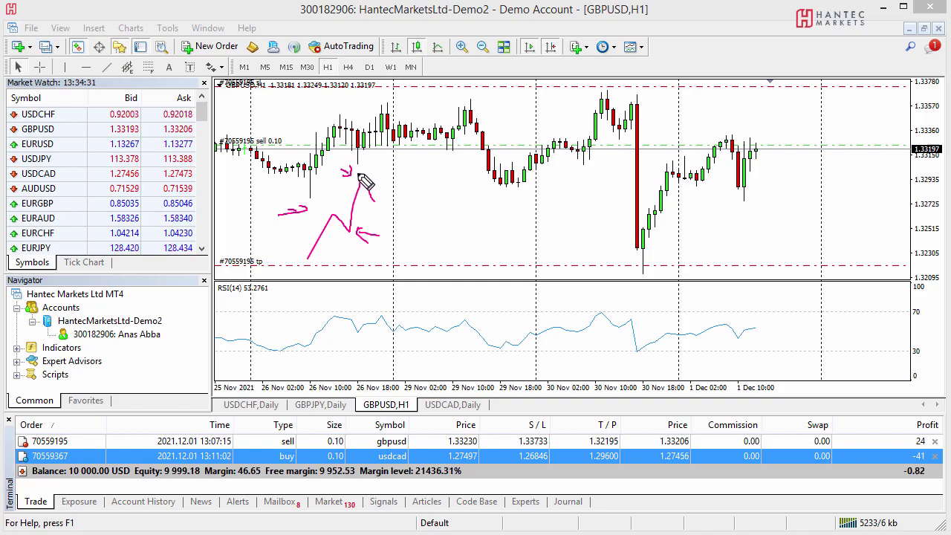
mouse_move(359, 172)
left_mouse_down()
mouse_move(373, 200)
mouse_move(390, 165)
left_mouse_up()
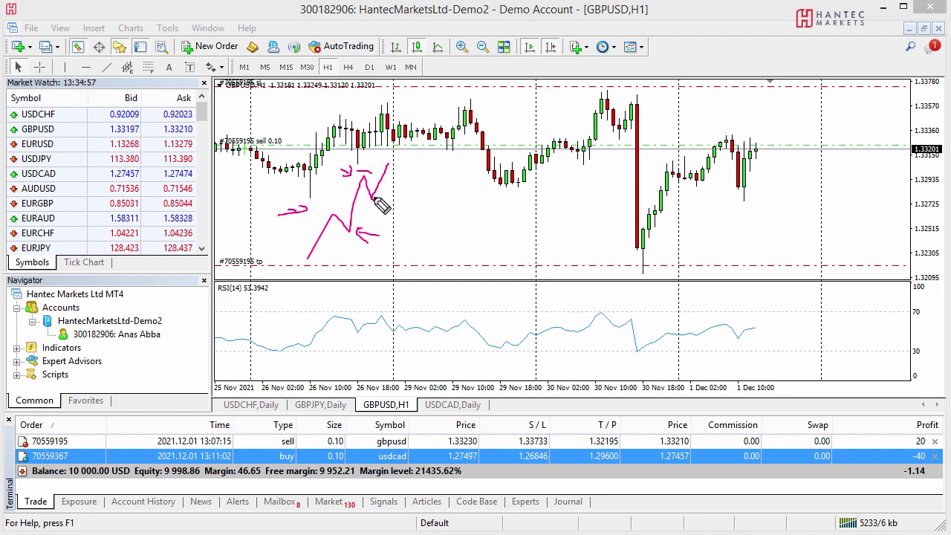
mouse_move(374, 201)
left_mouse_down()
mouse_move(380, 193)
mouse_move(372, 197)
mouse_move(367, 179)
left_mouse_up()
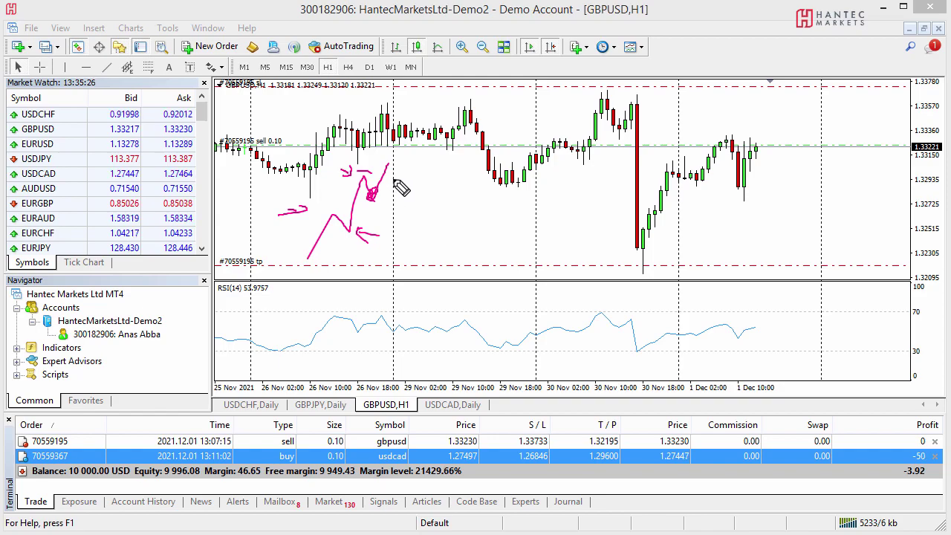
Draw short horizontal level marks beside, below and above the sketched breakout, and clear all annotations from the GBPUSD,H1 chart.
left_click_drag(397, 179, 429, 174)
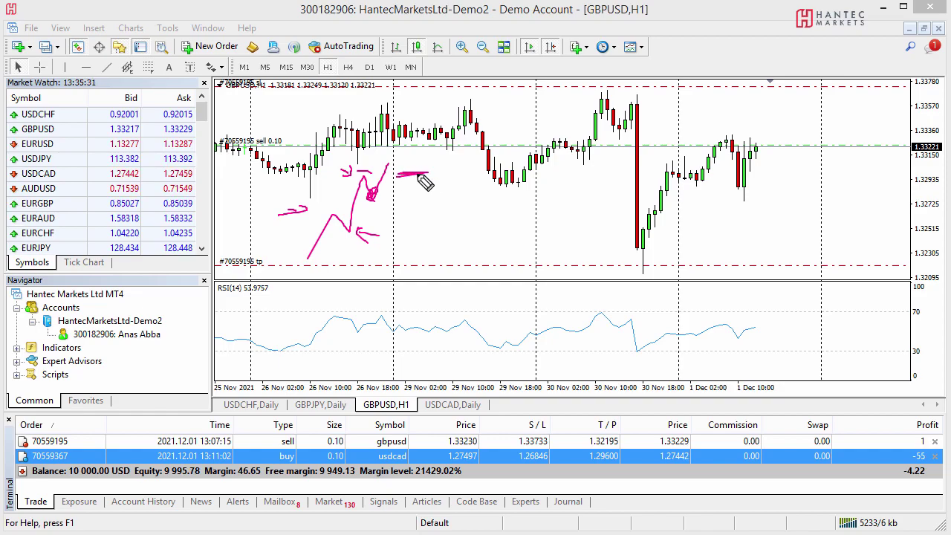
left_click_drag(402, 203, 429, 203)
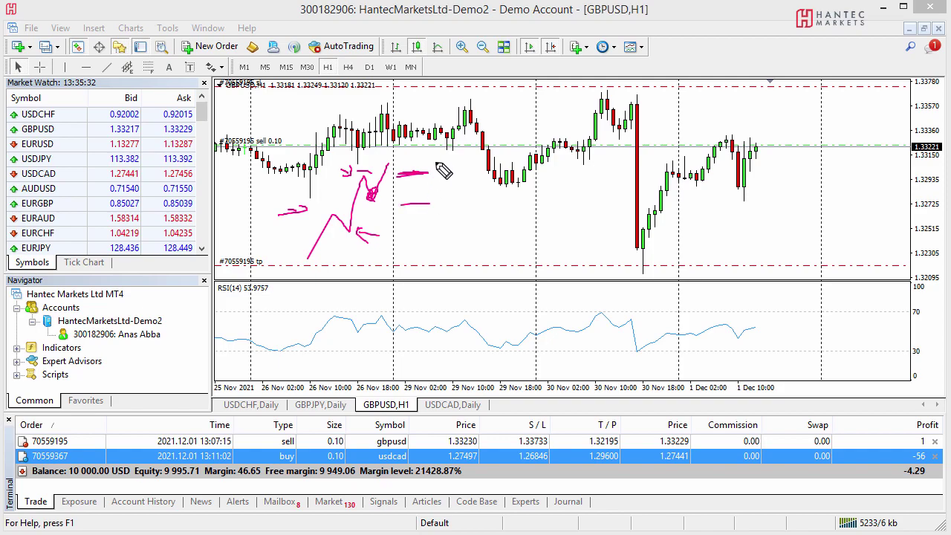
left_click_drag(408, 112, 438, 113)
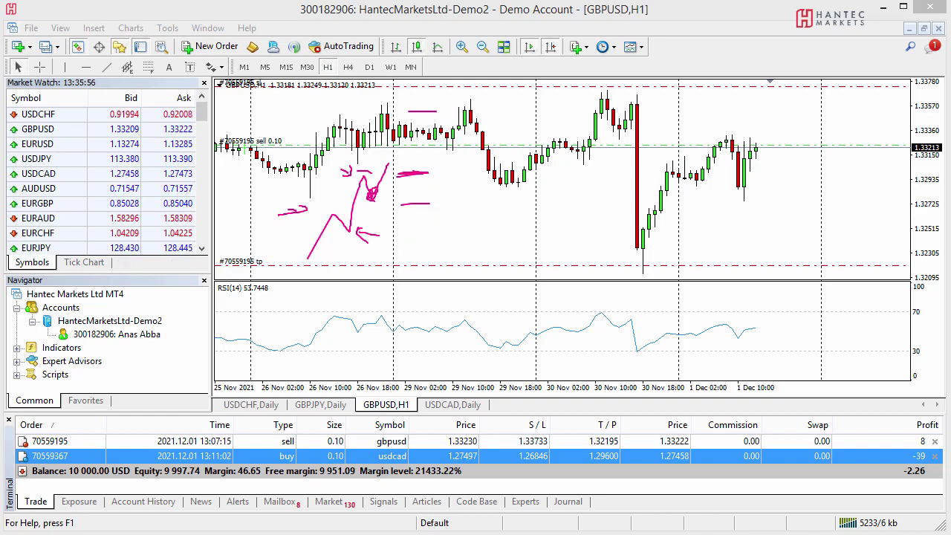
key("Escape")
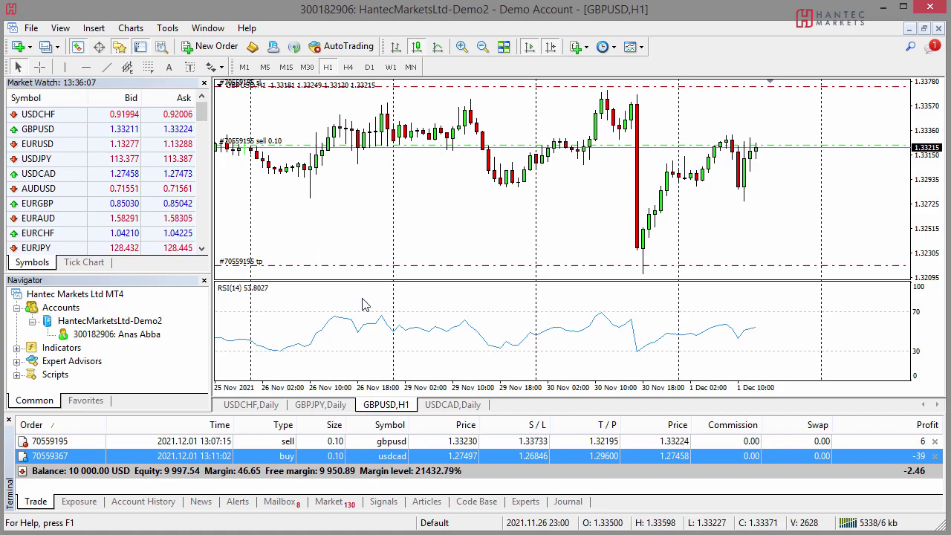
Show the GBPJPY,Daily chart and inspect price levels around the latest candles with the crosshair.
left_click(320, 404)
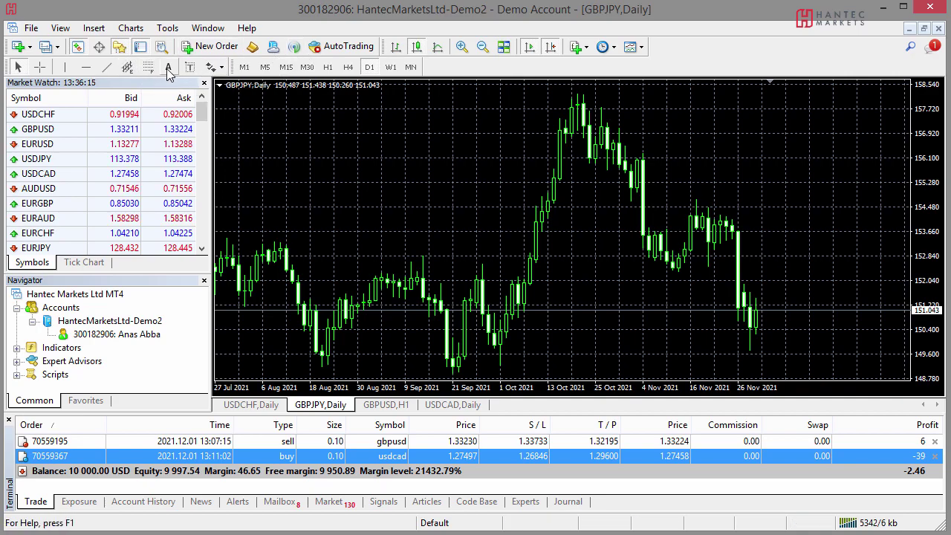
middle_click(775, 293)
left_click_drag(775, 292, 803, 215)
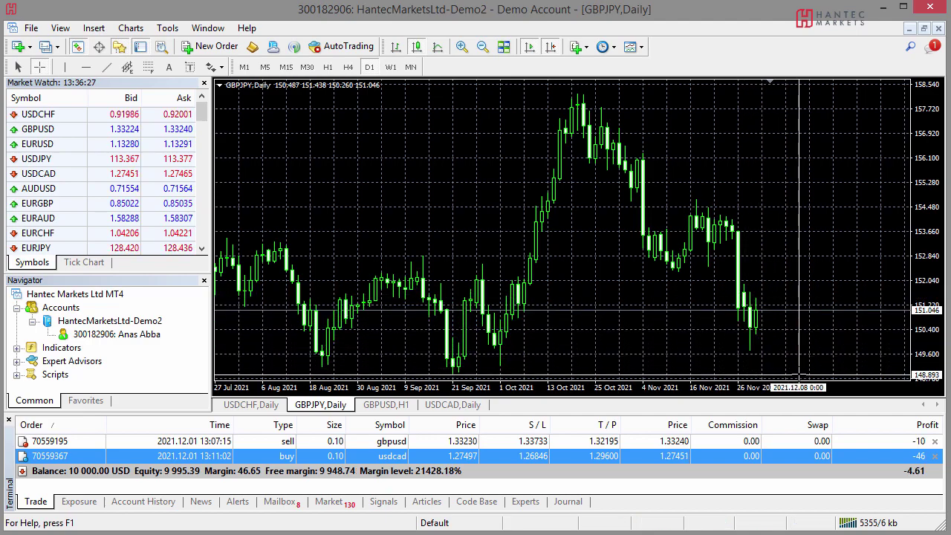
left_click(826, 107)
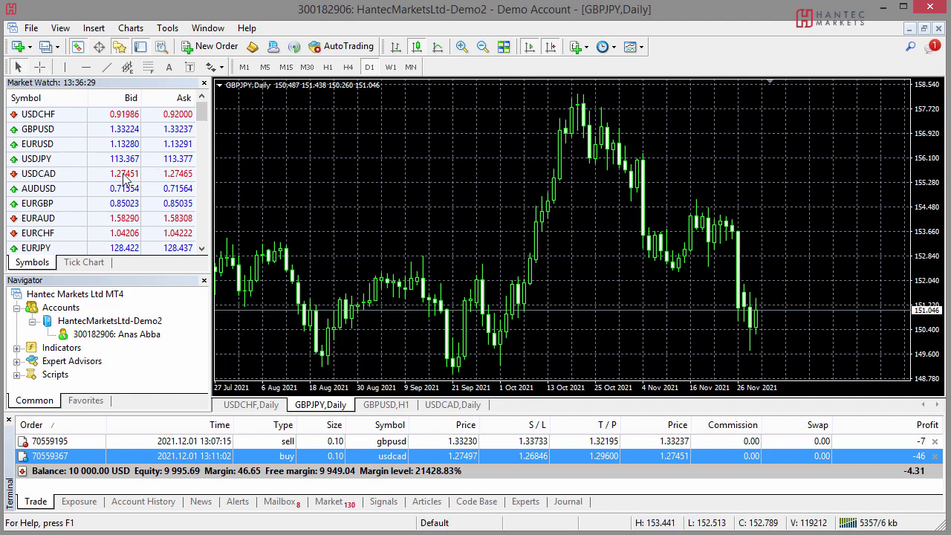
Open a new order window for GBPJPY from its daily chart.
left_click(221, 47)
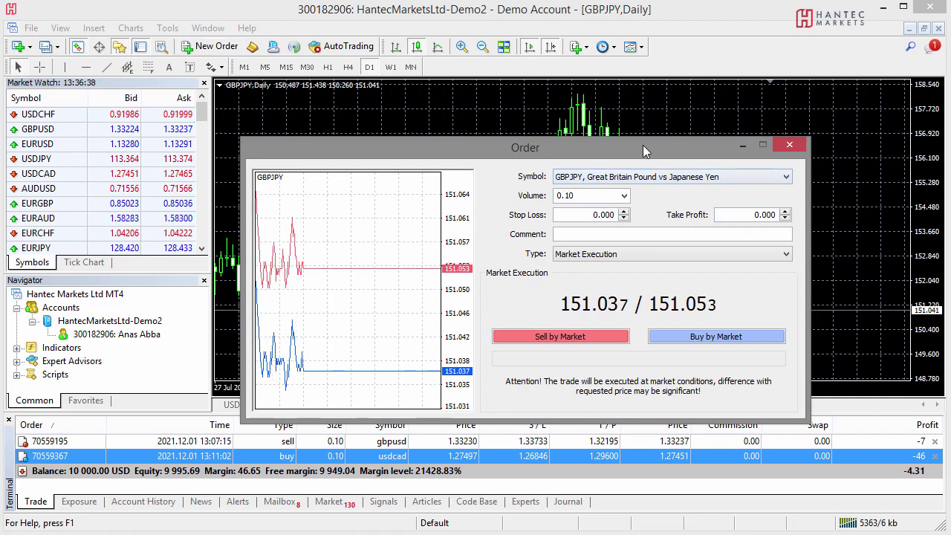
left_click(789, 148)
right_click(623, 127)
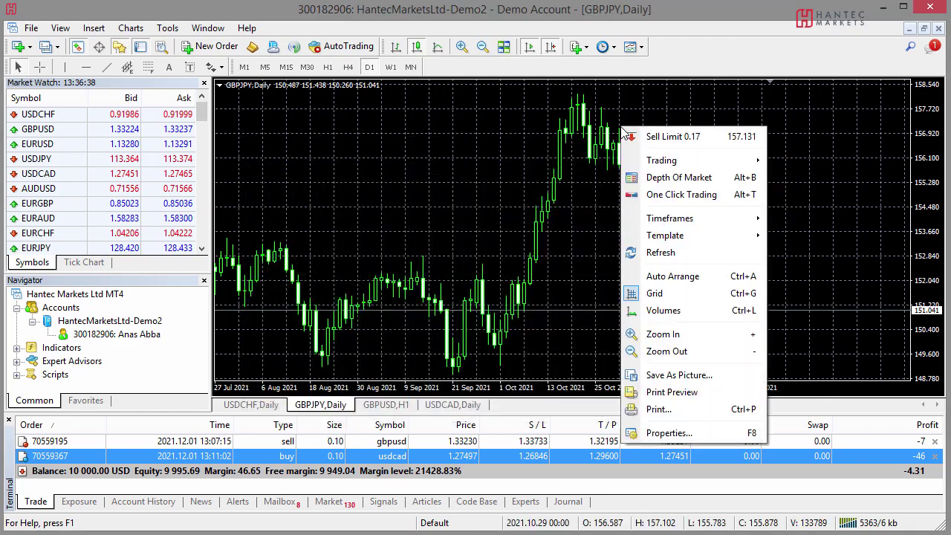
mouse_move(668, 161)
left_click(808, 229)
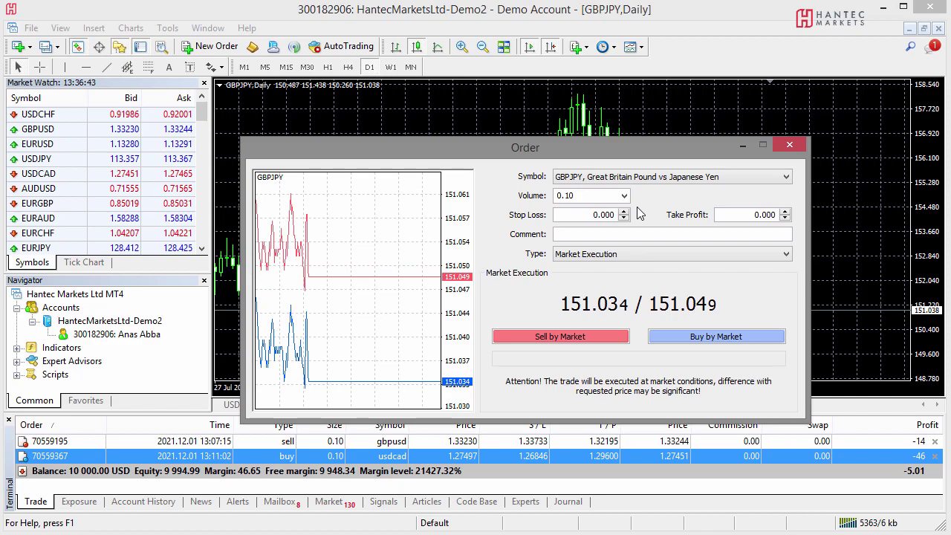
Make the GBPJPY order a pending order of type Buy Stop.
double_click(592, 196)
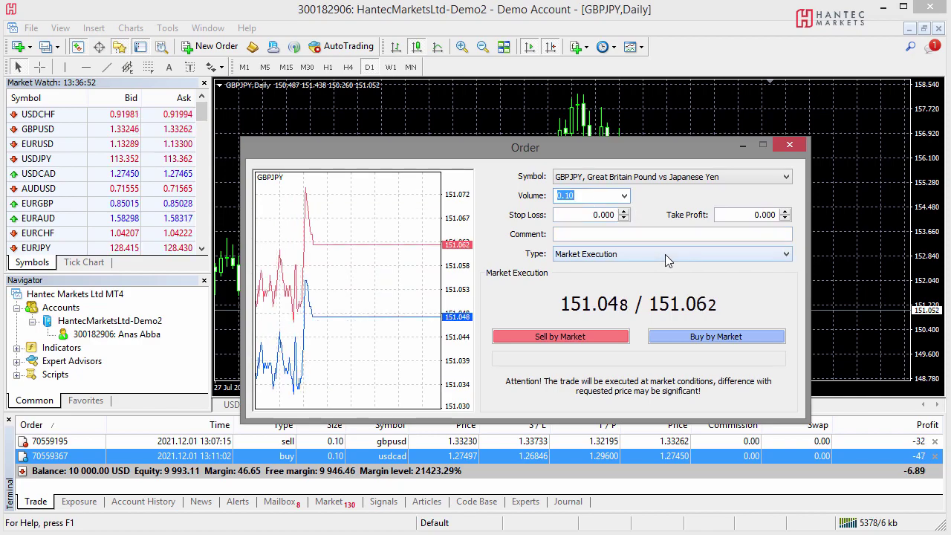
left_click(647, 235)
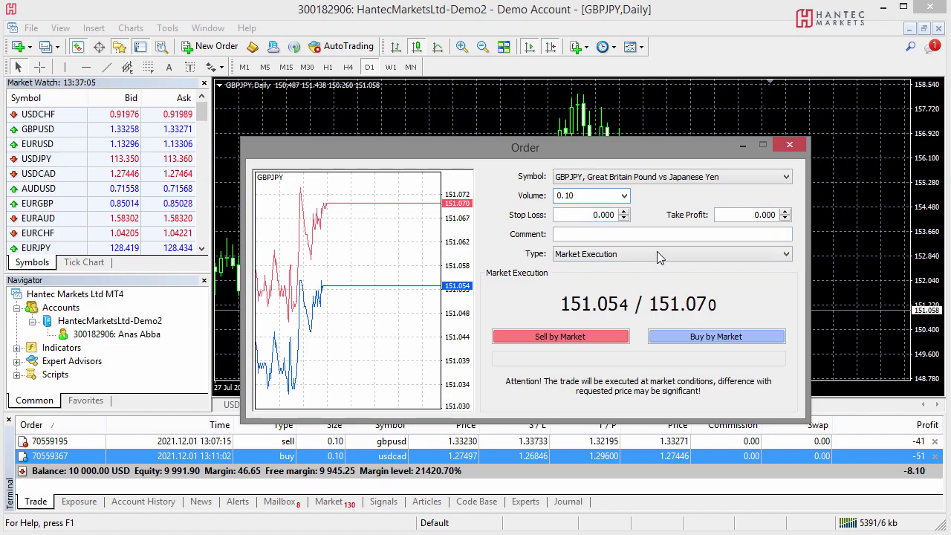
left_click(659, 254)
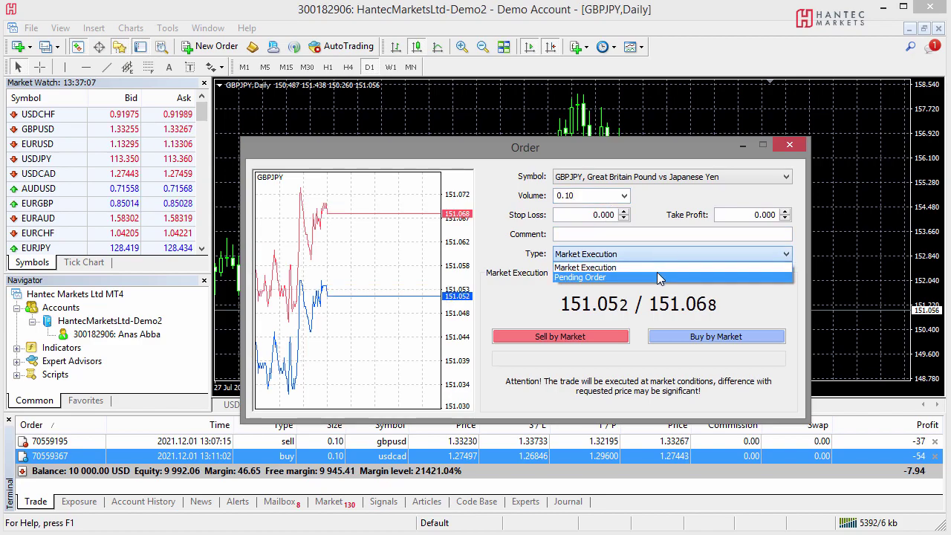
left_click(656, 272)
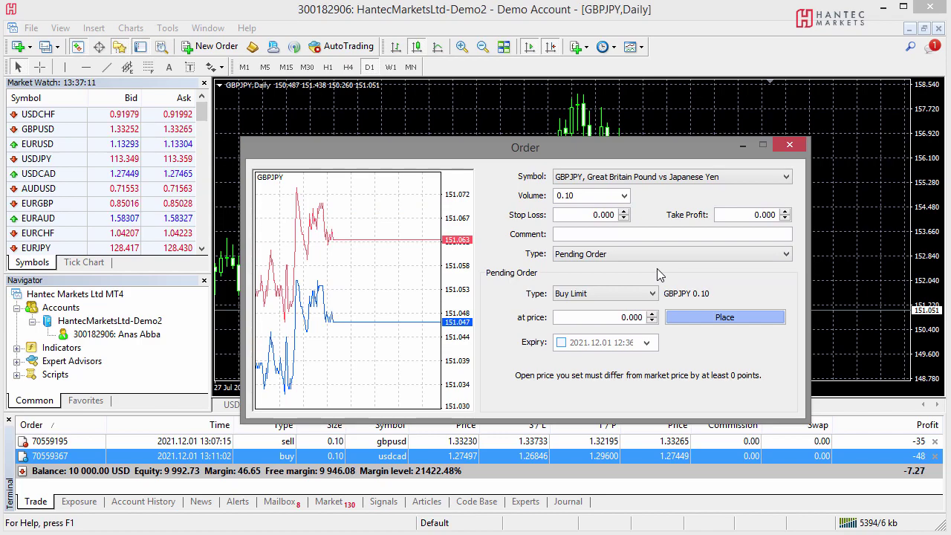
left_click(652, 294)
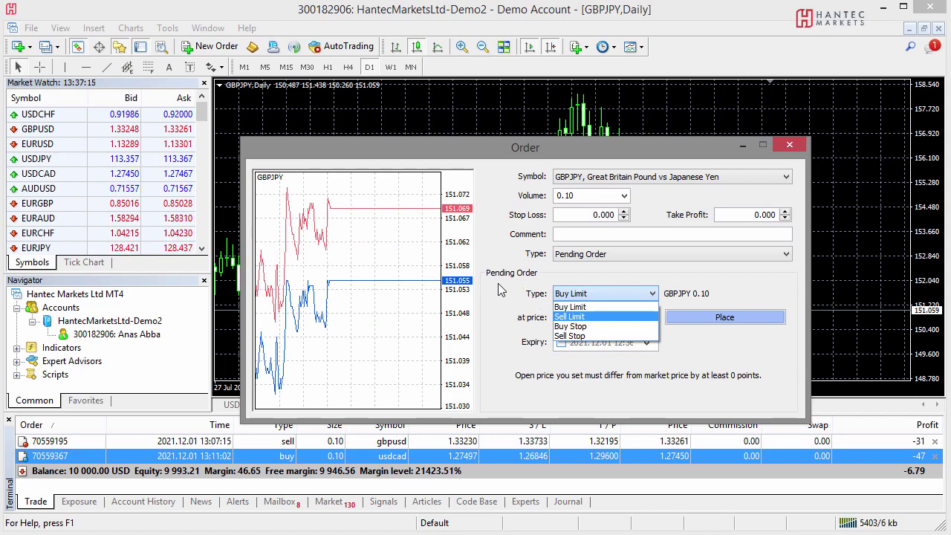
left_click(599, 327)
left_click(598, 324)
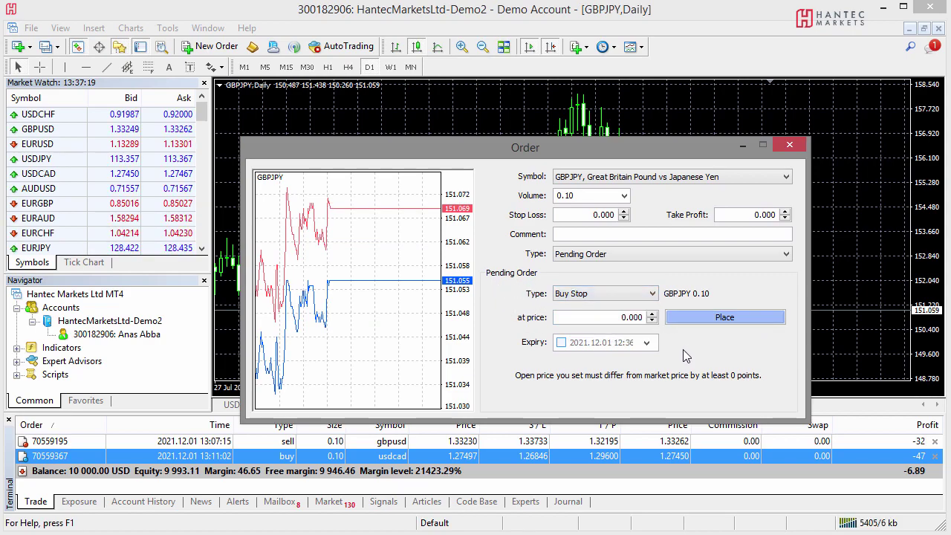
Move the order window clear of the latest candles and set the Buy Stop price to 161.600.
left_click_drag(542, 146, 394, 64)
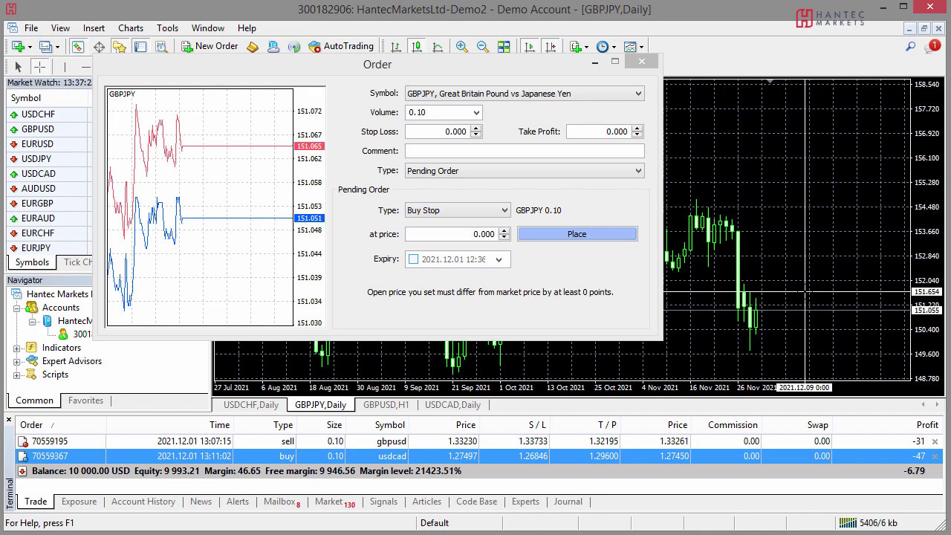
left_click(438, 235)
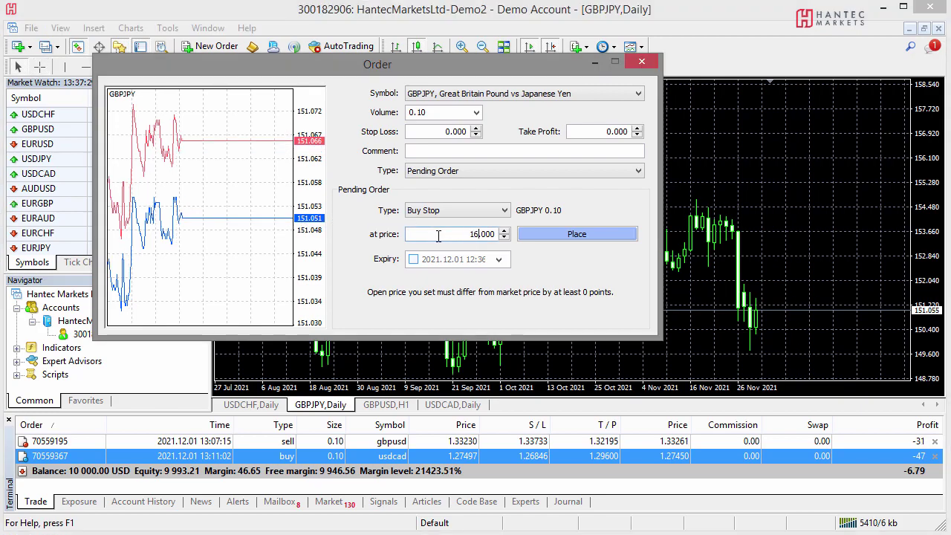
type("1")
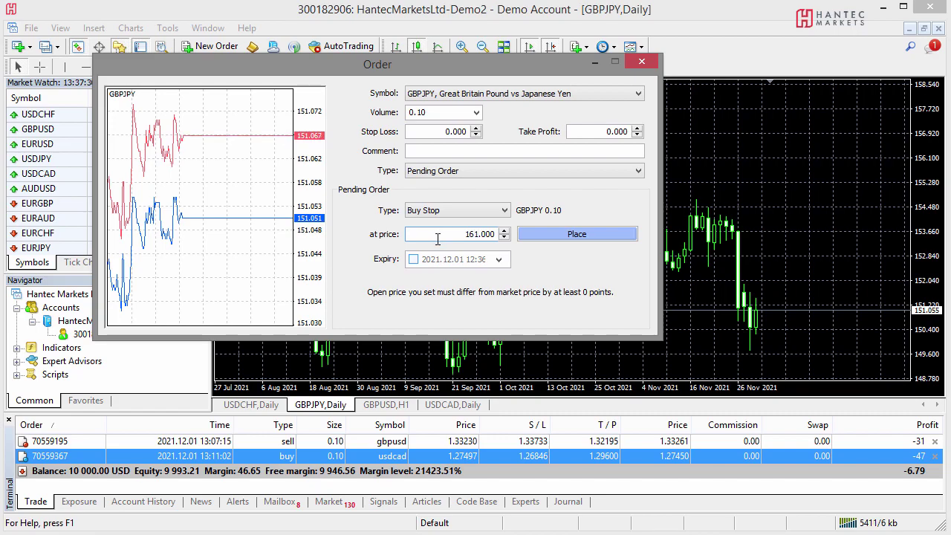
Check the levels near the recent lows with the crosshair and set the order's stop loss to 149.150.
middle_click(805, 358)
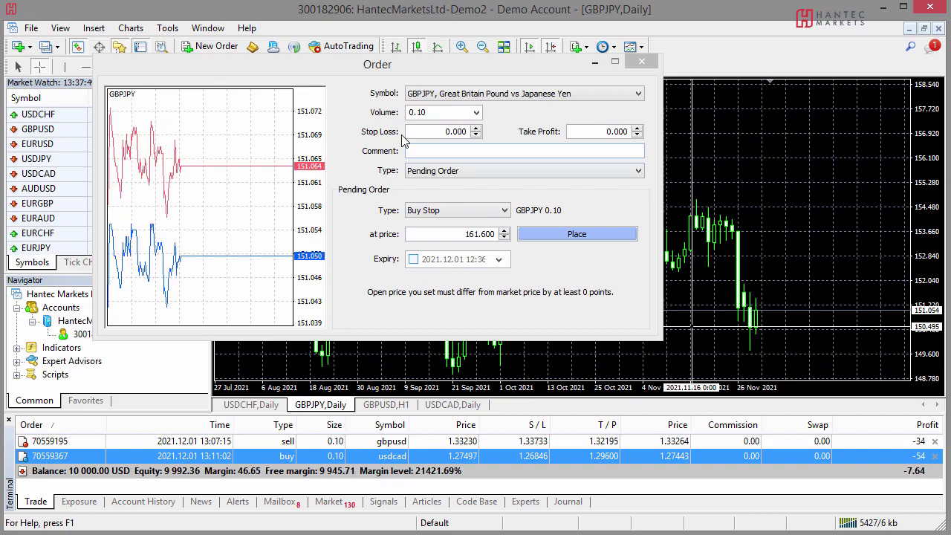
left_click(445, 131)
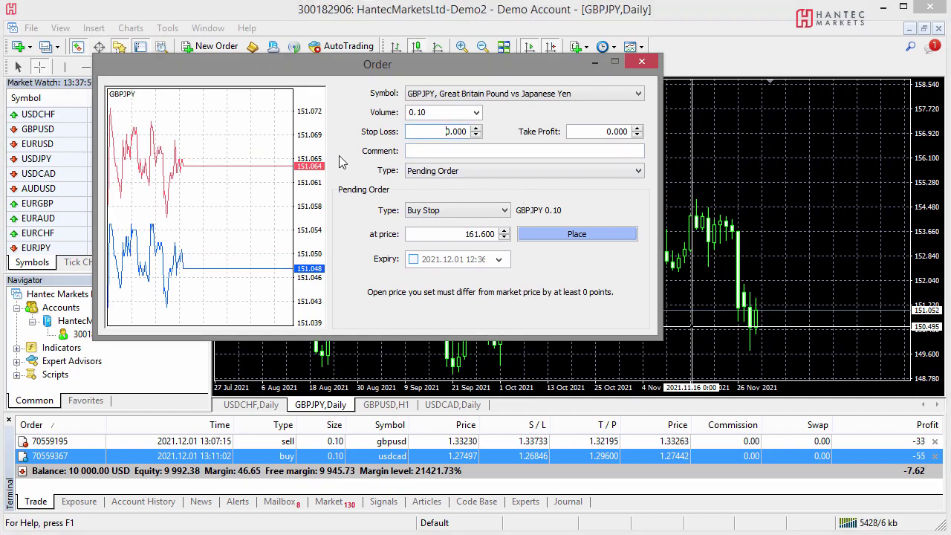
type("14")
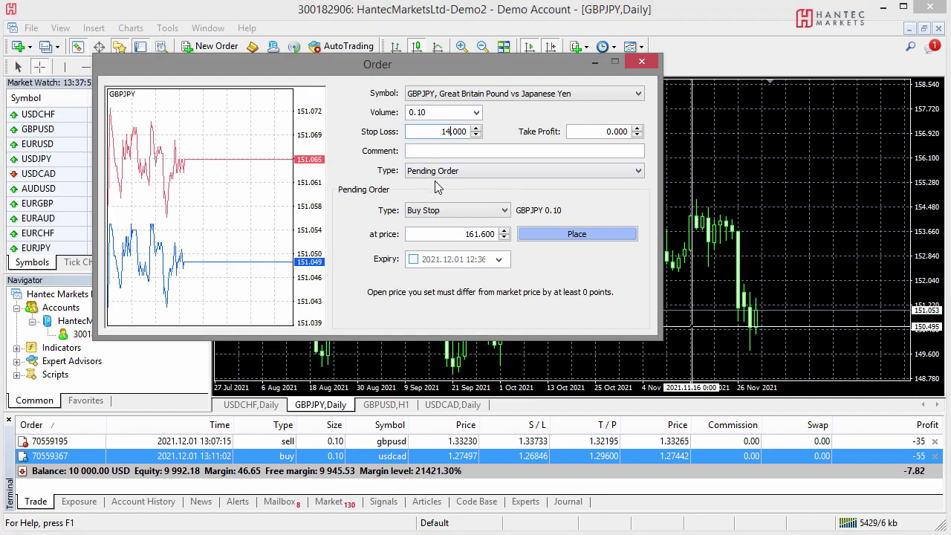
type("9.")
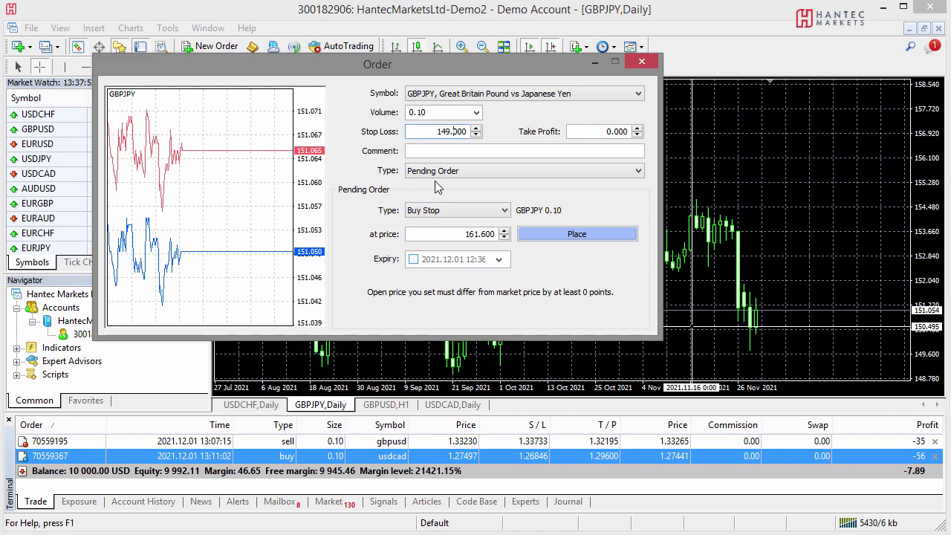
type("15")
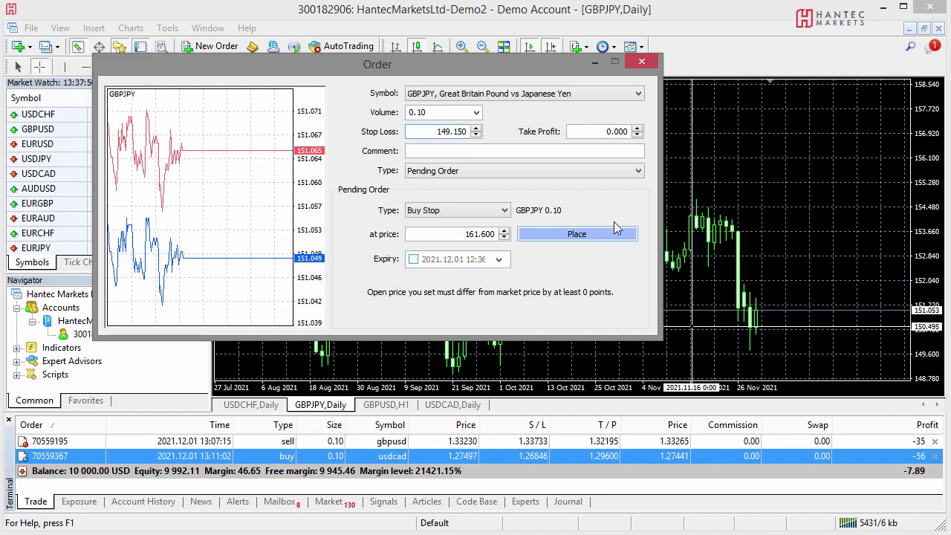
Move the order window off the upper part of the chart and set the take profit to 154.500.
left_click_drag(470, 70, 648, 342)
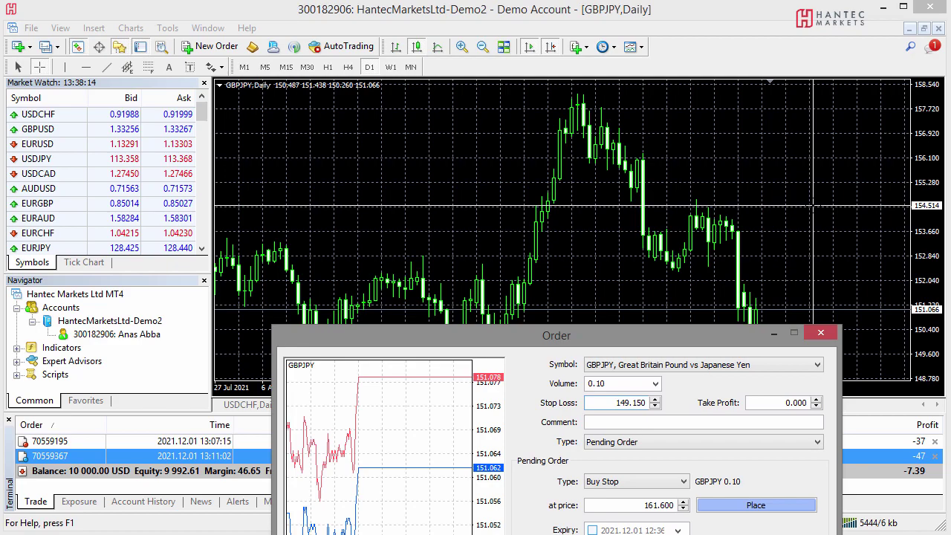
left_click(785, 402)
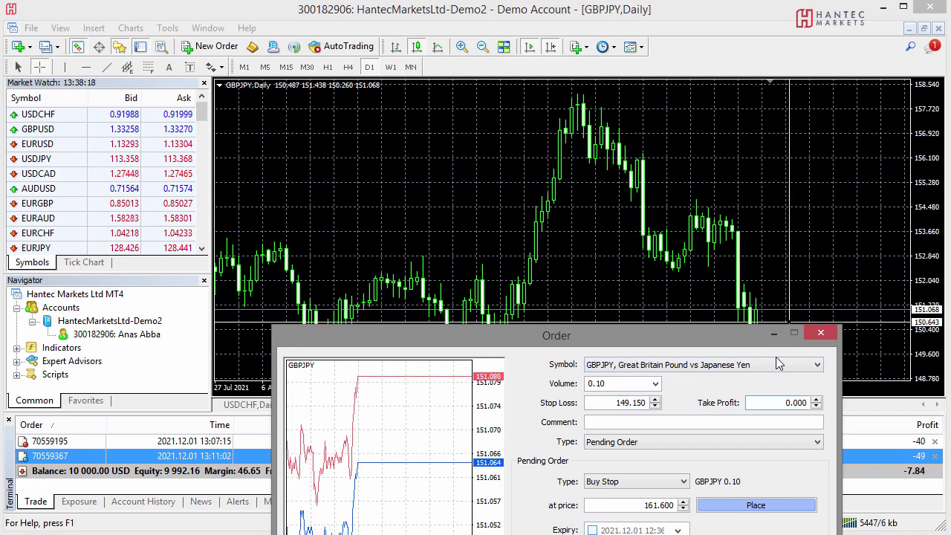
type("154")
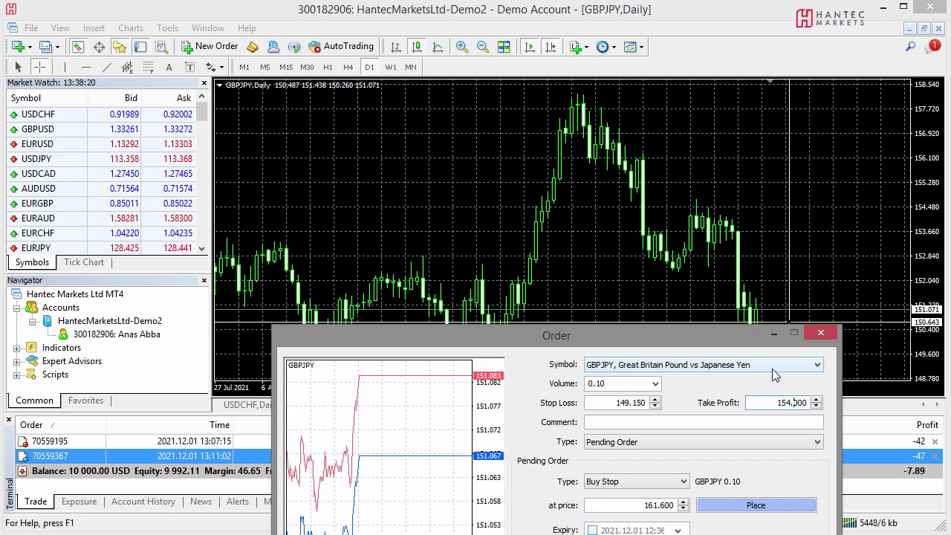
type(".5")
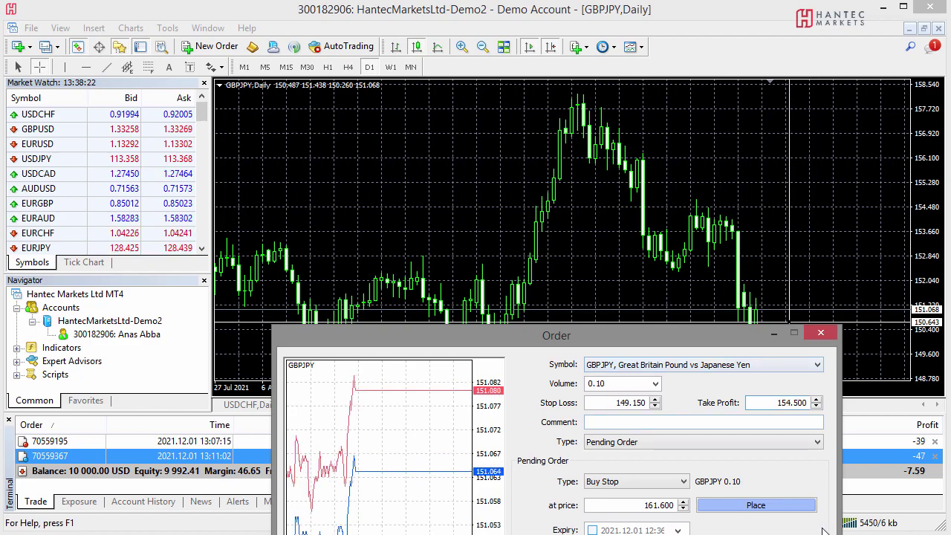
Correct the GBPJPY Buy Stop price to 151.600 and place the pending order.
left_click(788, 507)
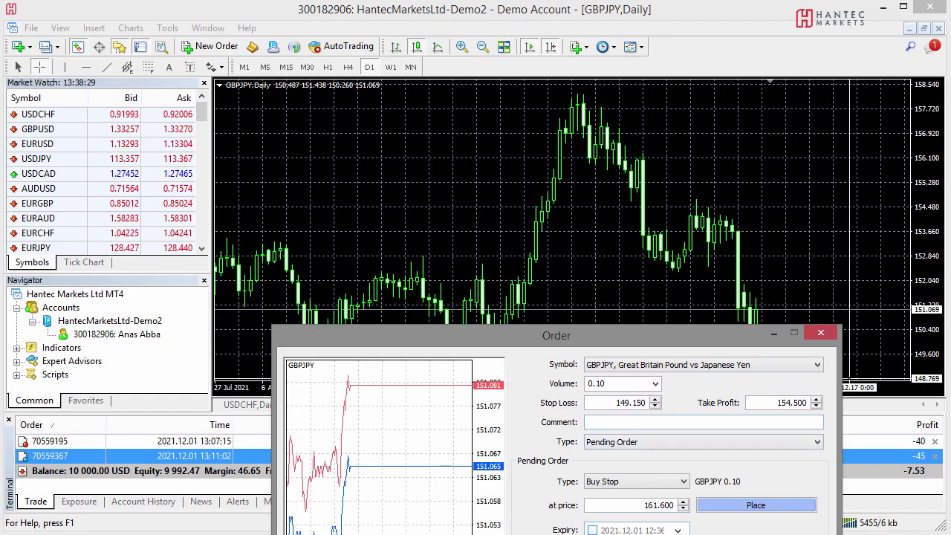
left_click(652, 506)
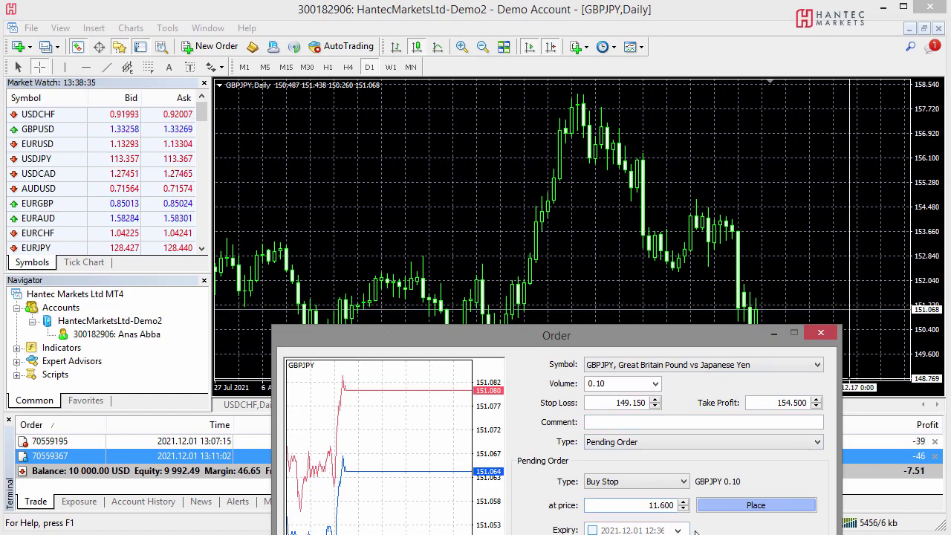
type("5")
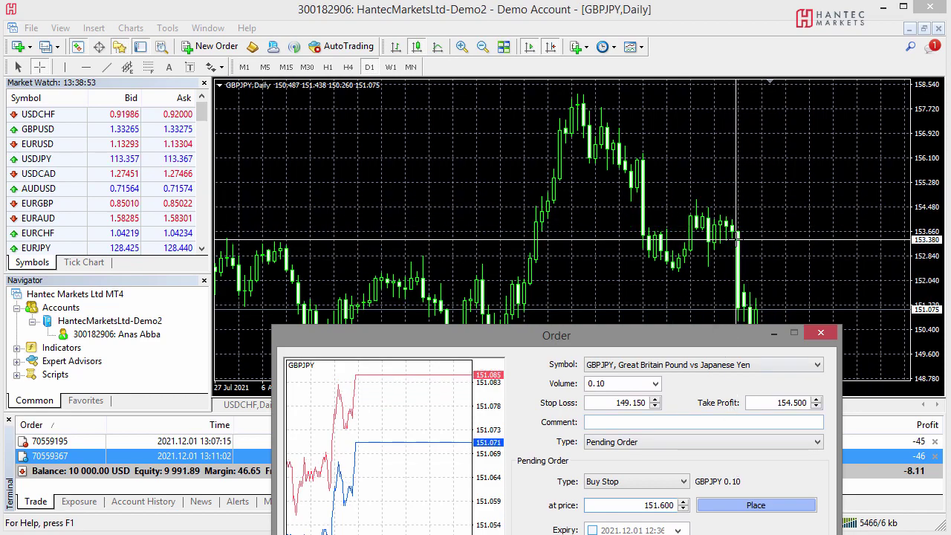
left_click_drag(611, 333, 608, 176)
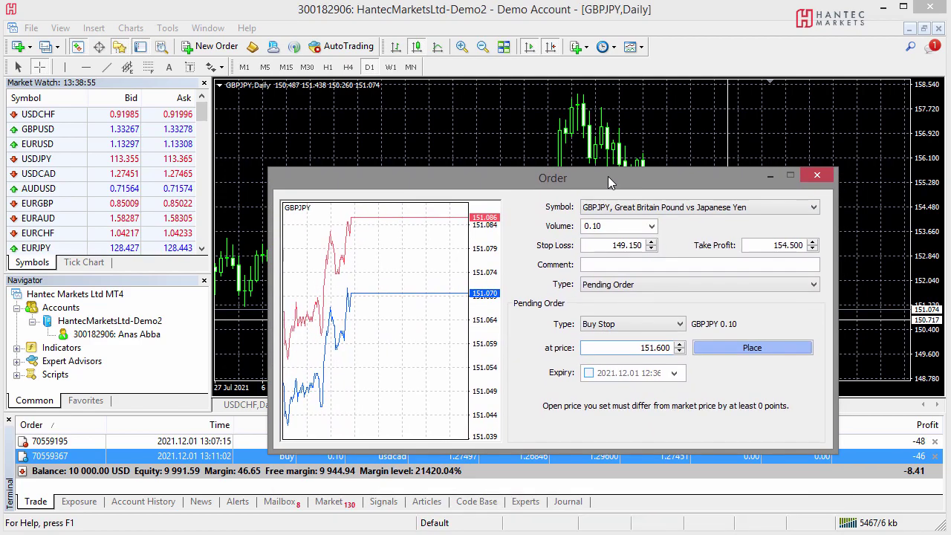
left_click(787, 351)
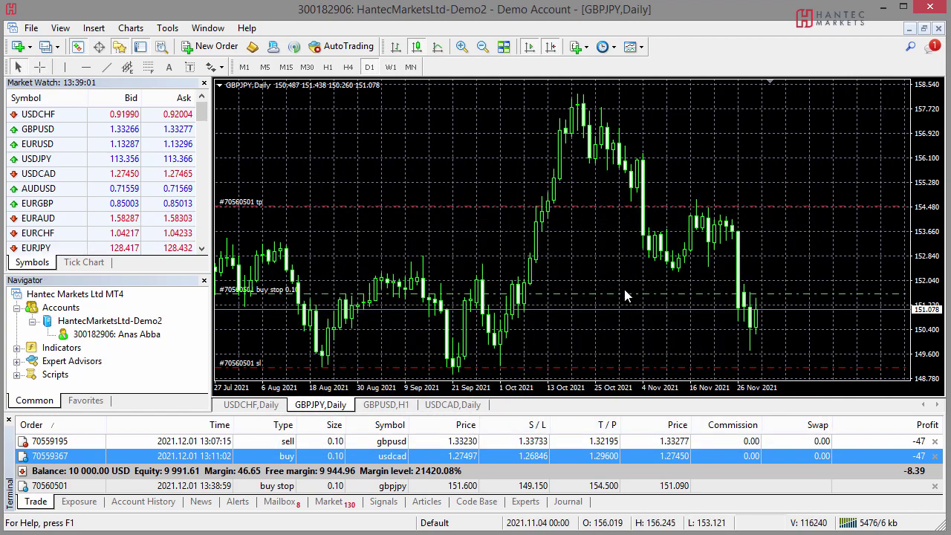
Select the pending GBPJPY Buy Stop order in the trade list and enlarge the list's area.
left_click(697, 486)
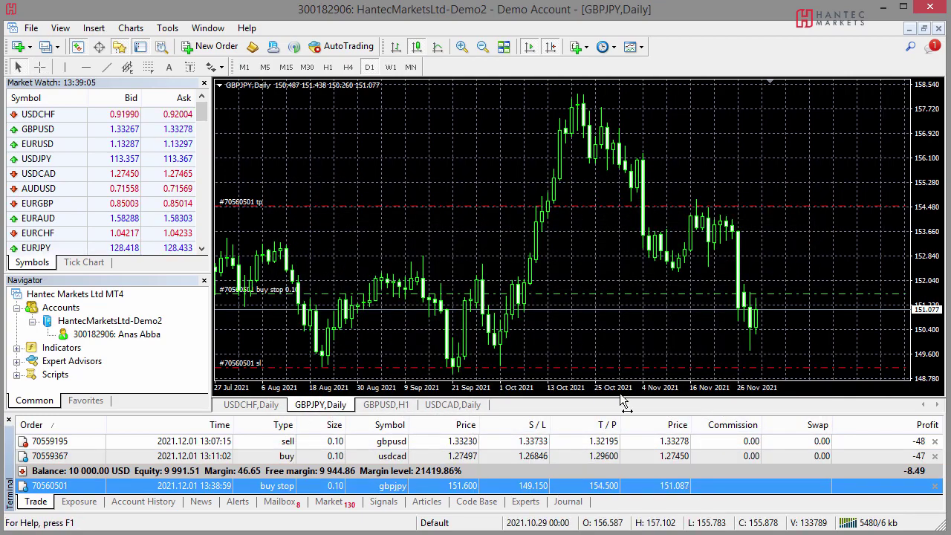
left_click_drag(621, 414, 621, 391)
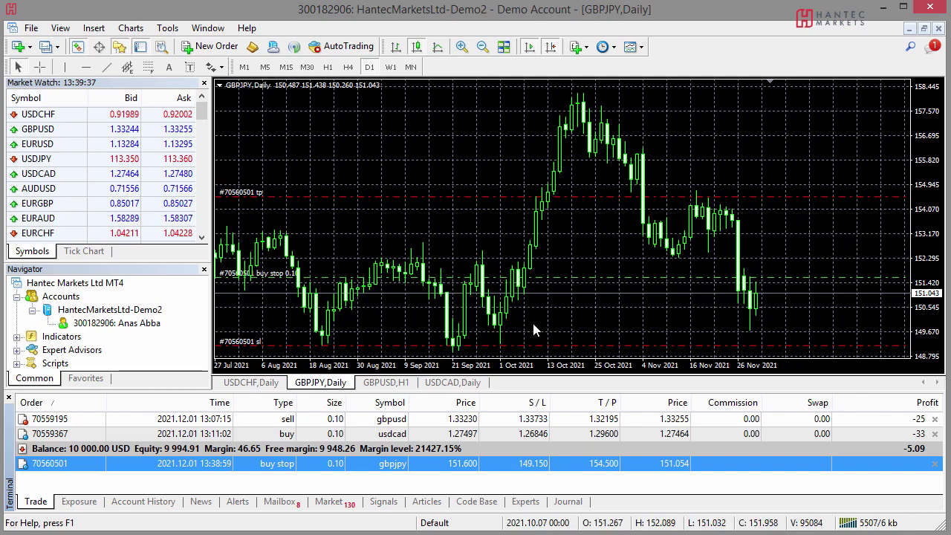
Sketch a falling zigzag price path breaking through a marked low on the GBPJPY chart, and clear the annotations.
mouse_move(60, 296)
left_mouse_down()
mouse_move(424, 271)
mouse_move(479, 289)
mouse_move(563, 265)
mouse_move(632, 264)
mouse_move(420, 174)
mouse_move(458, 216)
mouse_move(520, 199)
mouse_move(573, 232)
mouse_move(621, 292)
left_mouse_up()
mouse_move(479, 201)
left_mouse_down()
mouse_move(572, 250)
mouse_move(610, 290)
mouse_move(622, 293)
mouse_move(628, 245)
left_mouse_up()
left_click_drag(608, 309, 640, 294)
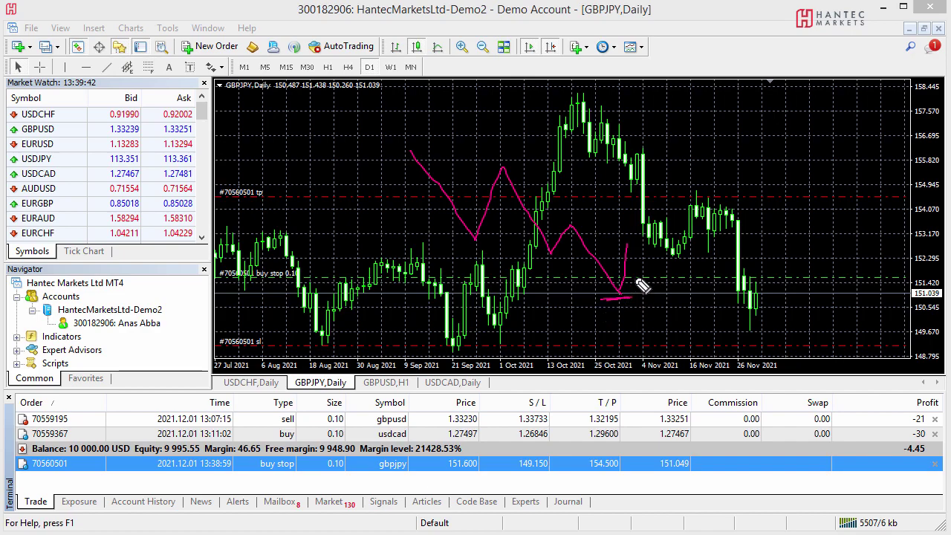
left_click_drag(631, 248, 678, 344)
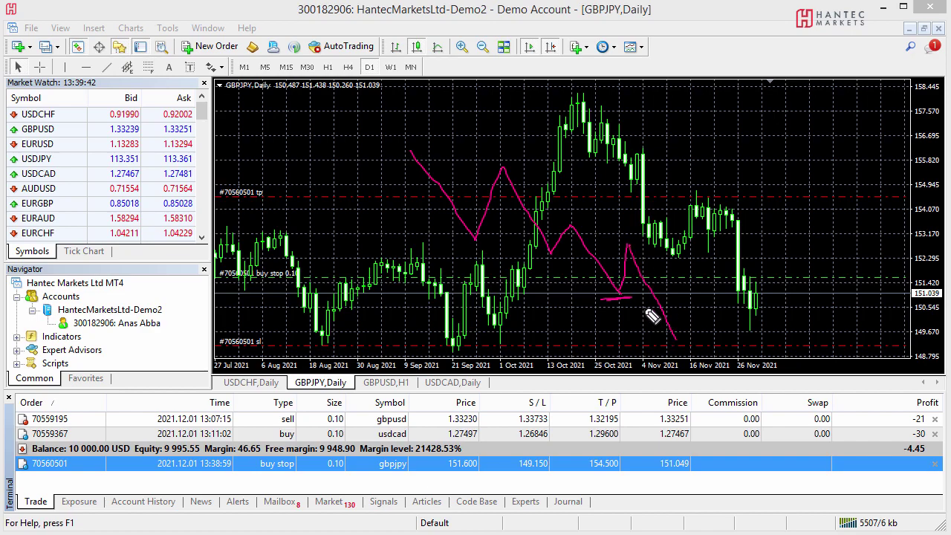
mouse_move(632, 306)
left_mouse_down()
mouse_move(670, 300)
mouse_move(615, 308)
mouse_move(670, 305)
mouse_move(621, 310)
mouse_move(643, 300)
left_mouse_up()
mouse_move(627, 227)
left_mouse_down()
mouse_move(597, 228)
mouse_move(614, 225)
left_mouse_up()
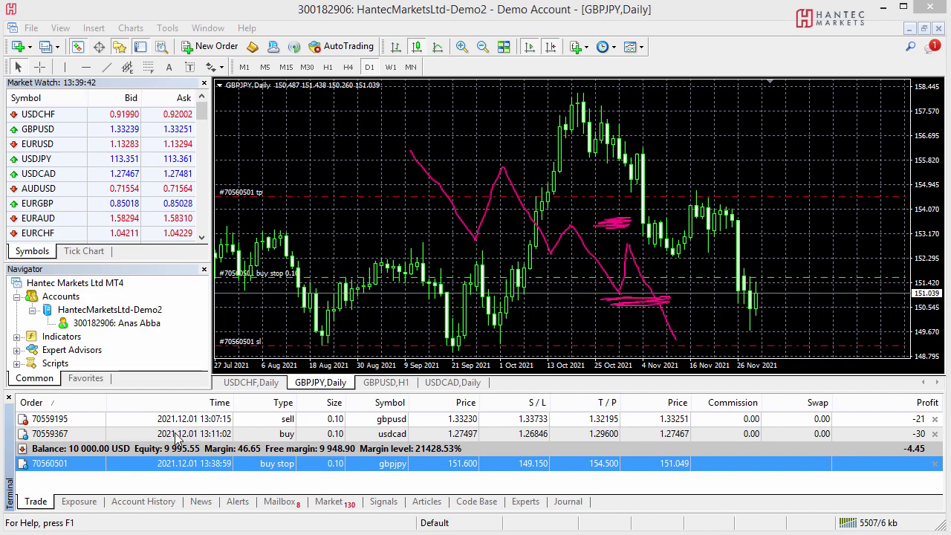
key("Escape")
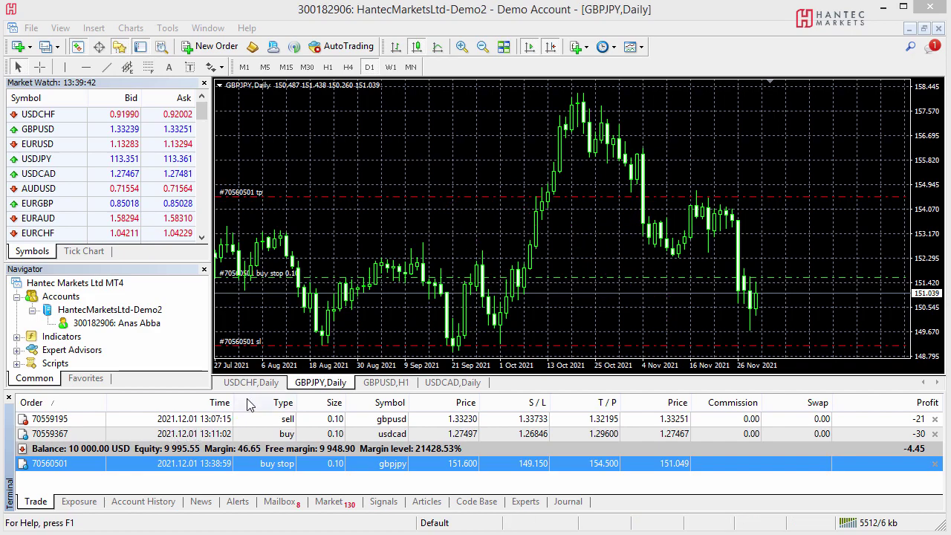
Bring up the USDCHF daily chart and check its swing highs and latest candles with the crosshair.
left_click(251, 382)
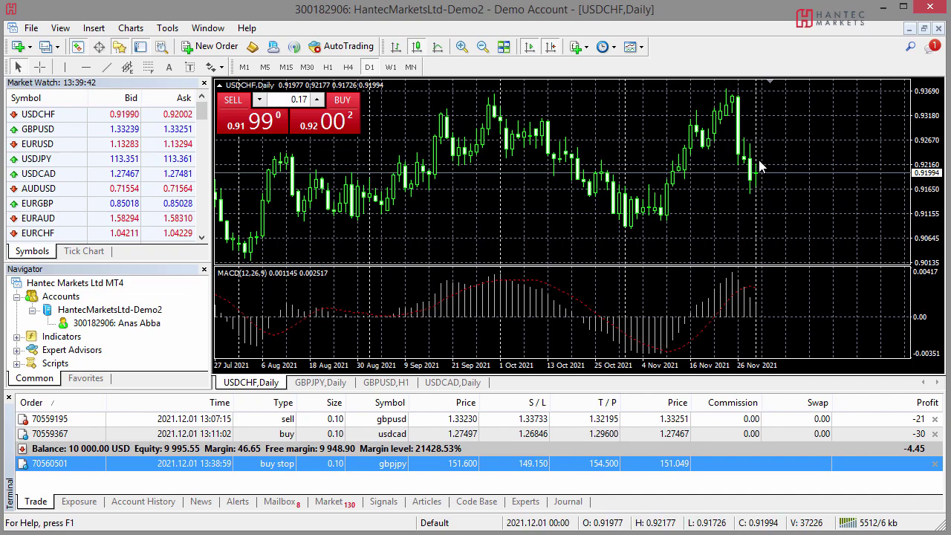
middle_click(732, 204)
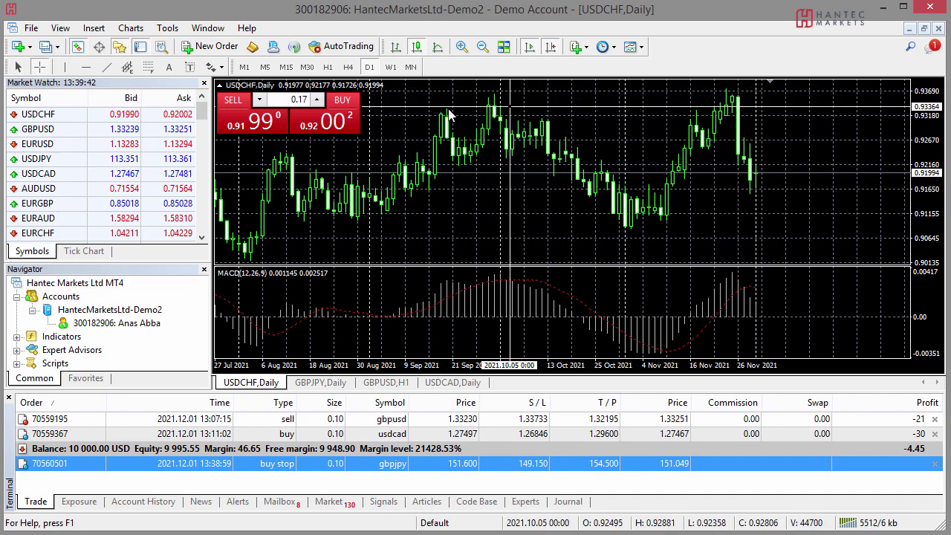
middle_click(492, 100)
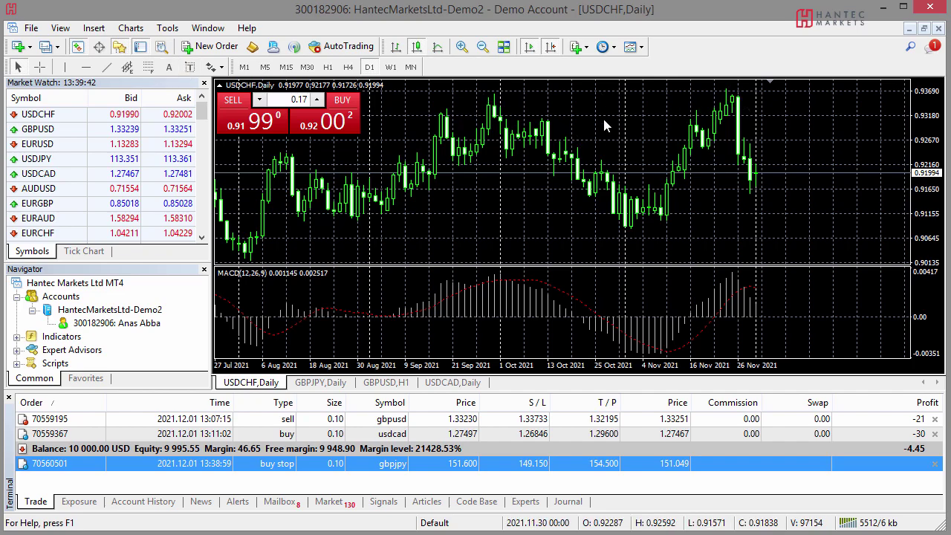
middle_click(548, 97)
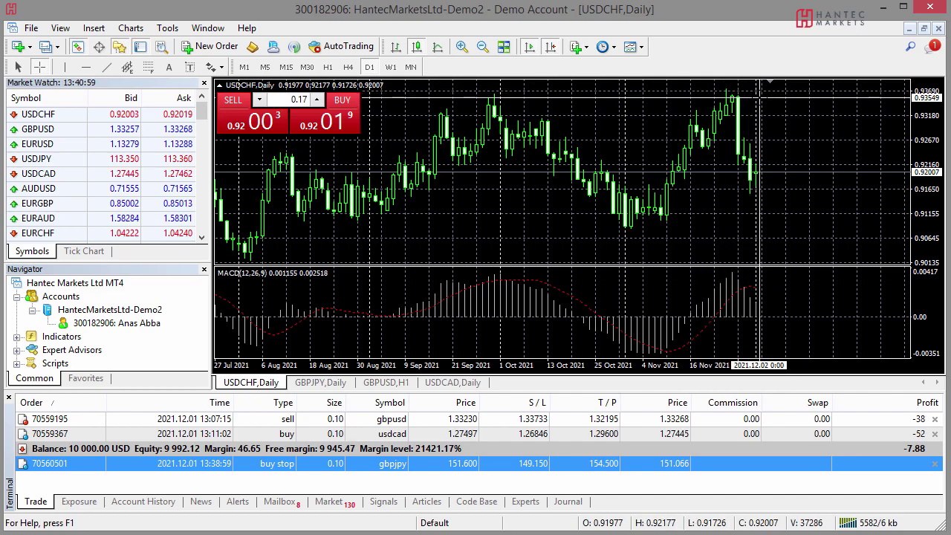
key("Escape")
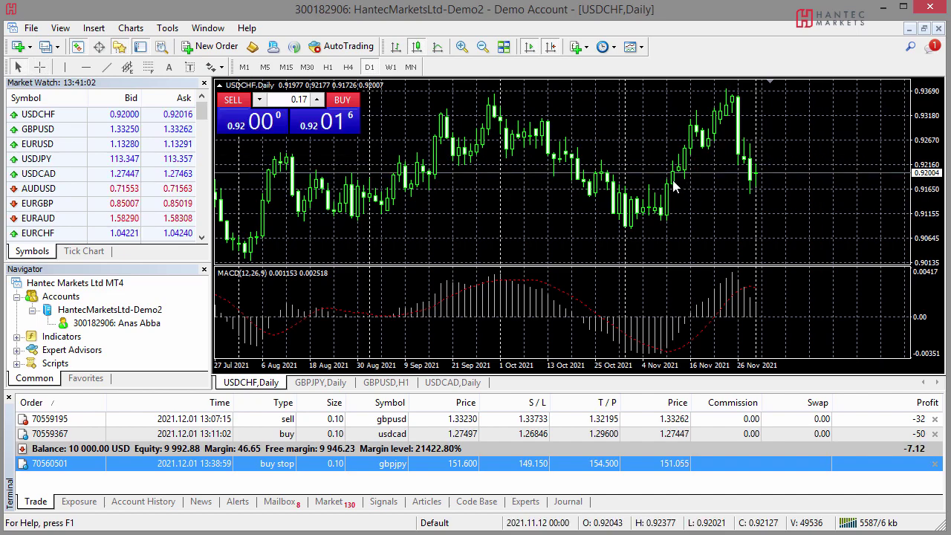
Start a new USDCHF order and move the order window clear of the latest candles.
right_click(607, 124)
mouse_move(719, 162)
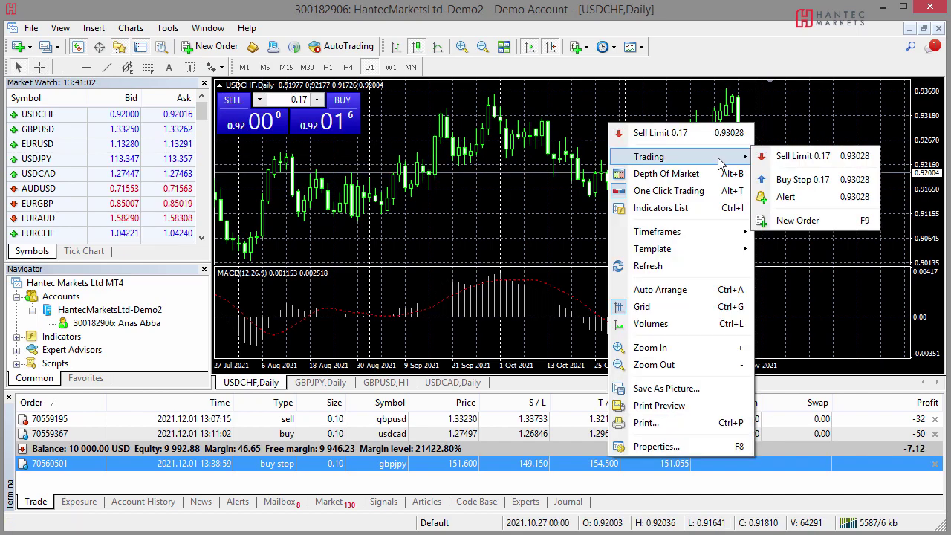
left_click(855, 220)
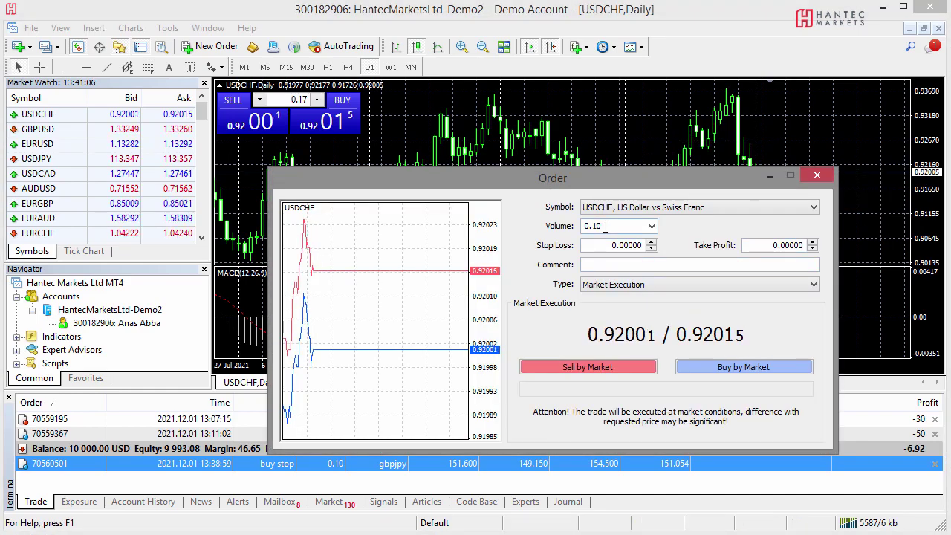
double_click(606, 225)
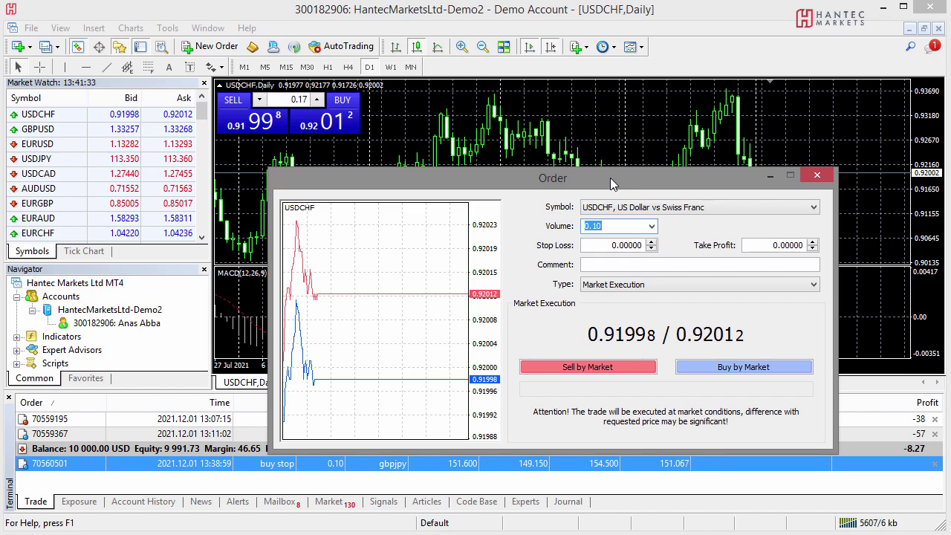
left_click_drag(605, 178, 442, 91)
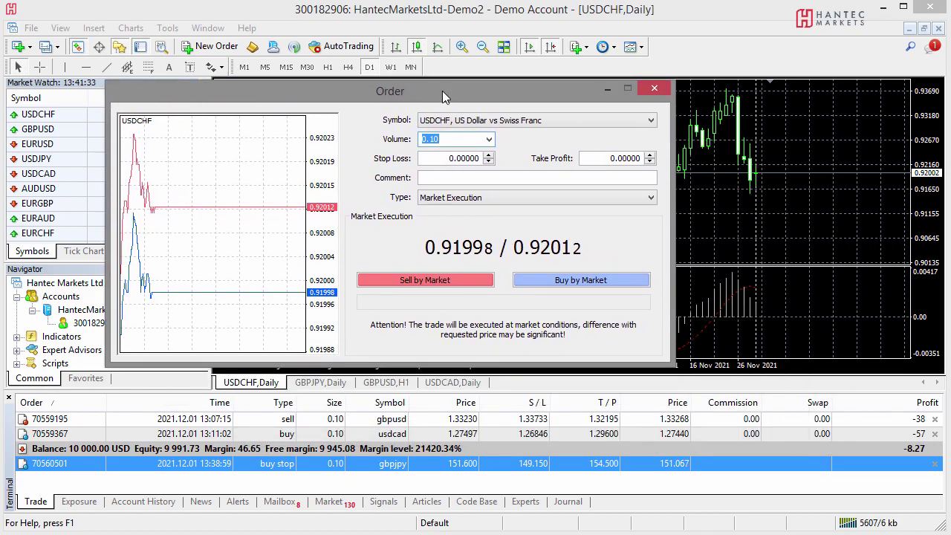
Make the USDCHF order a pending order of type Sell Stop.
left_click(546, 199)
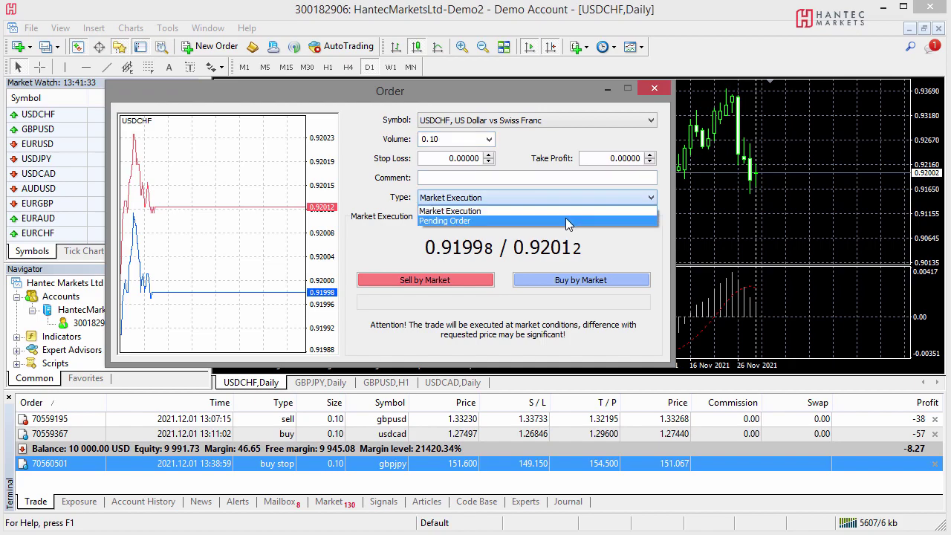
left_click(566, 219)
left_click(494, 237)
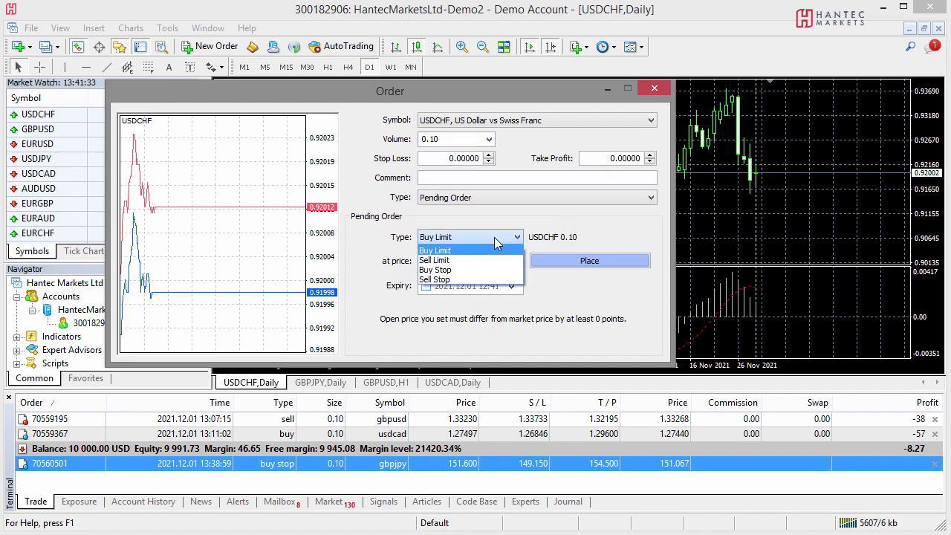
left_click(498, 280)
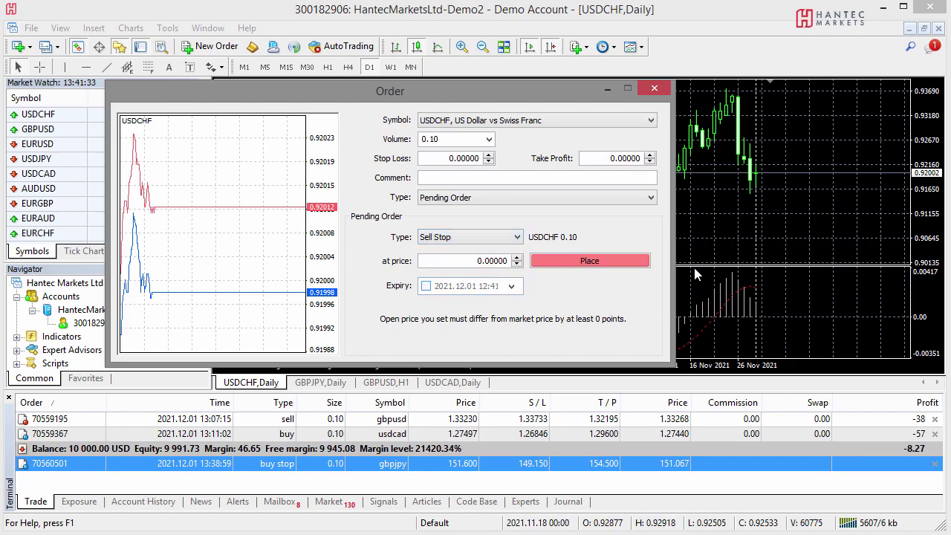
Check the level below the recent low with the crosshair and set the Sell Stop price to 0.91500 and stop loss to 0.93900.
middle_click(840, 195)
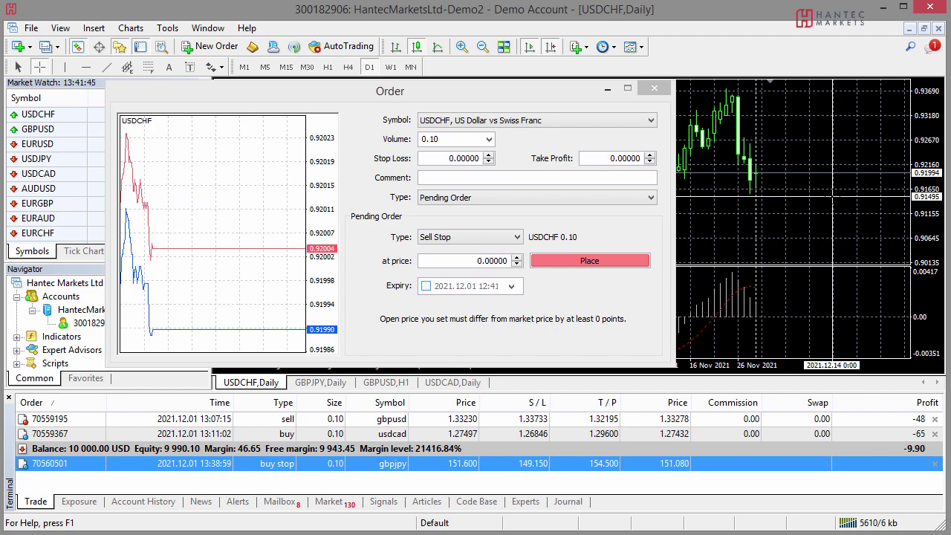
left_click(476, 260)
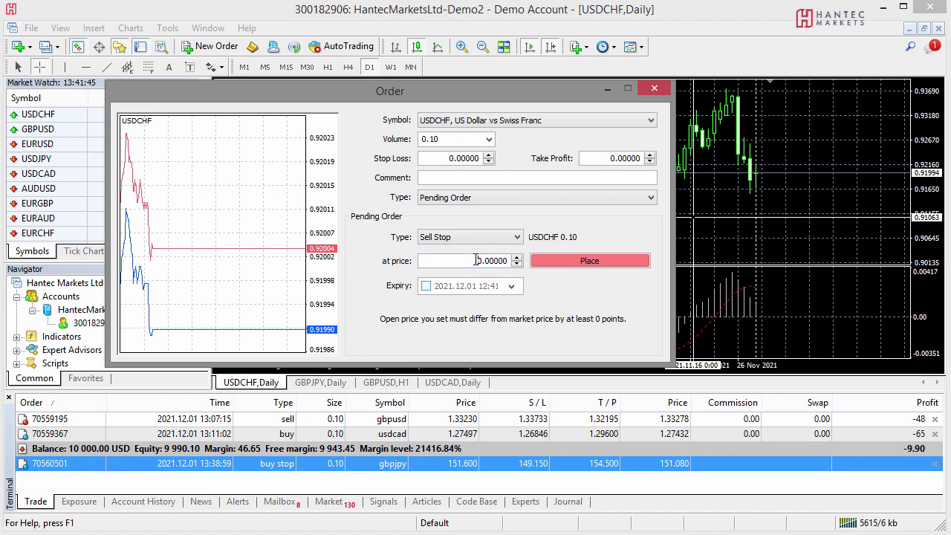
type("915")
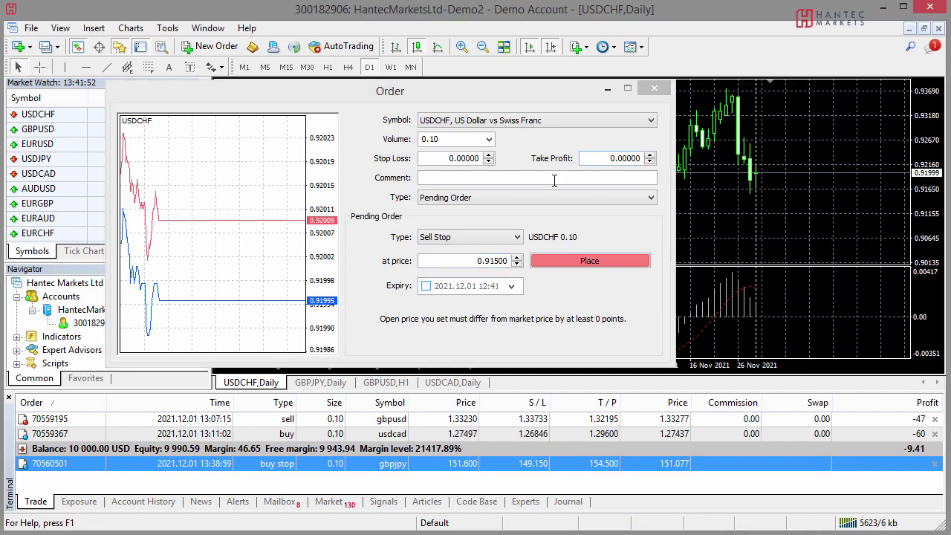
left_click(459, 163)
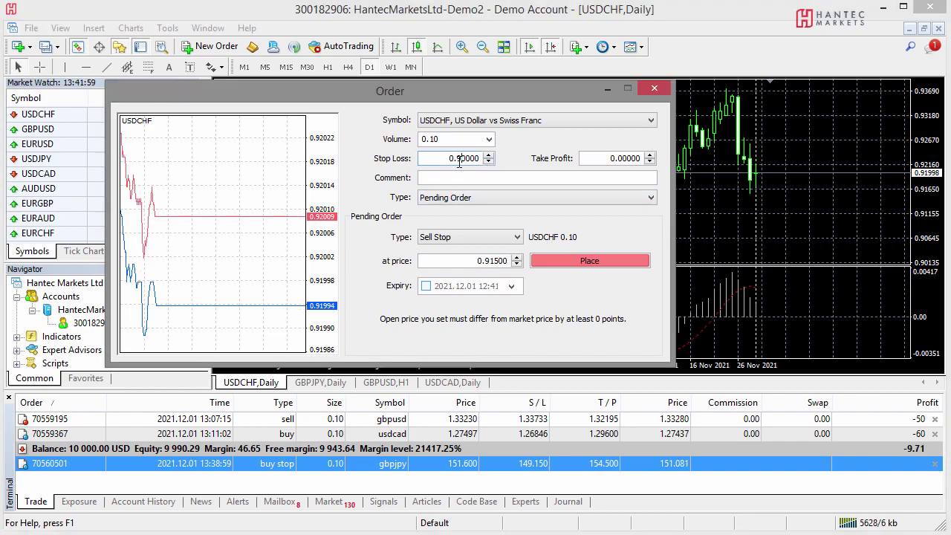
type("39")
Compress the chart's price scale, set the USDCHF order's take profit to 0.89000 and place the order.
left_click(934, 191)
left_click_drag(934, 192, 938, 236)
middle_click(810, 253)
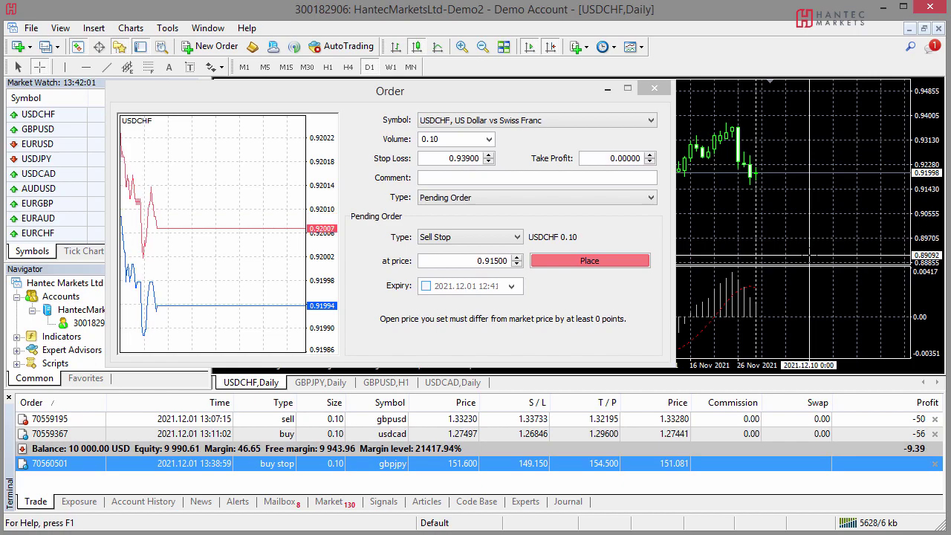
left_click(603, 158)
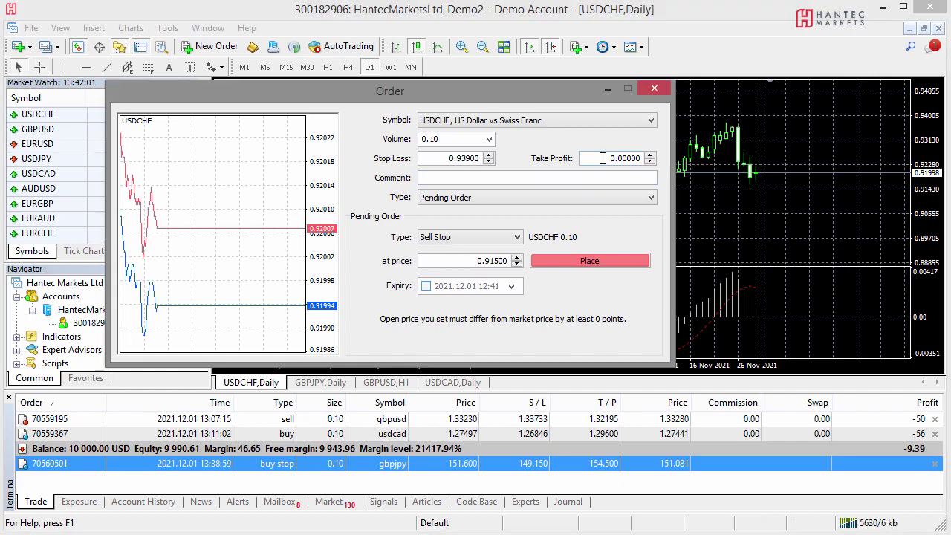
type("890")
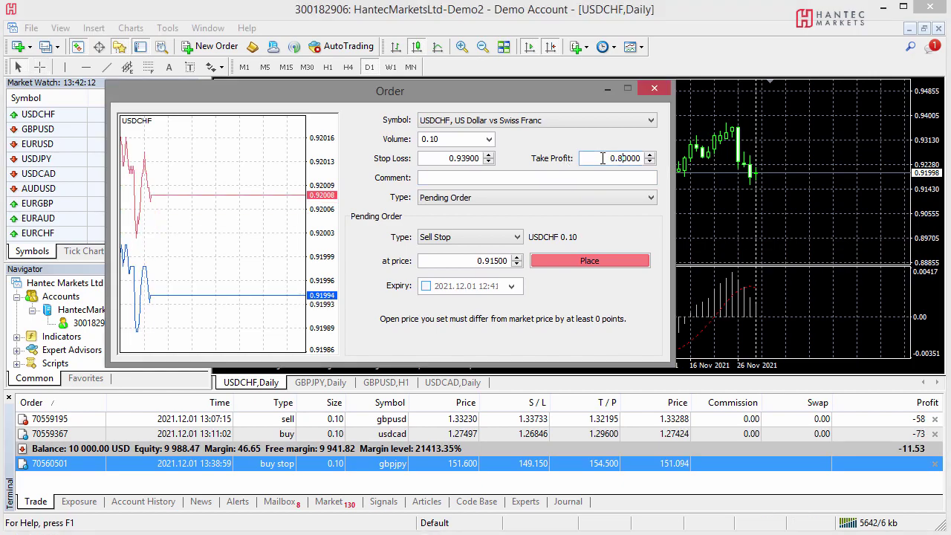
left_click(622, 265)
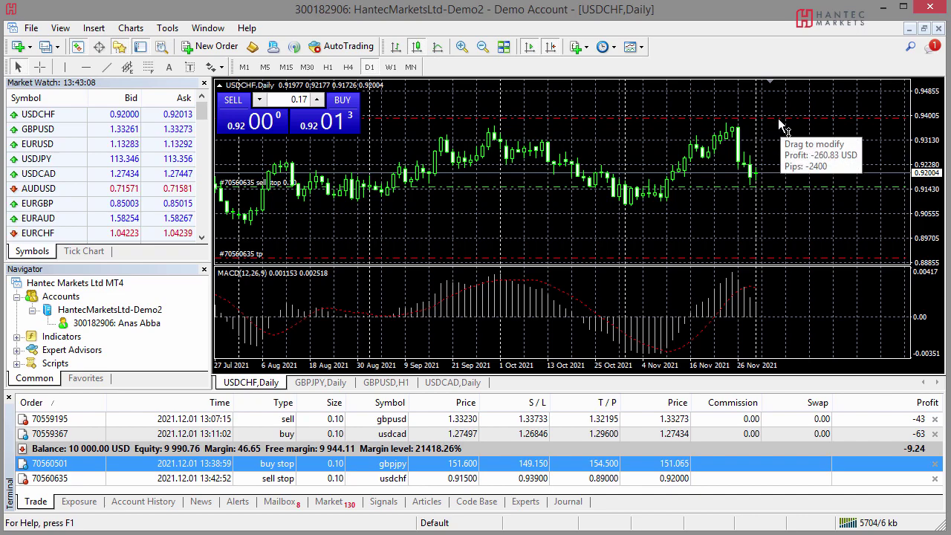
Examine the USDCHF Sell Stop order in the trade list and its entry level against the latest candles with the crosshair.
middle_click(760, 211)
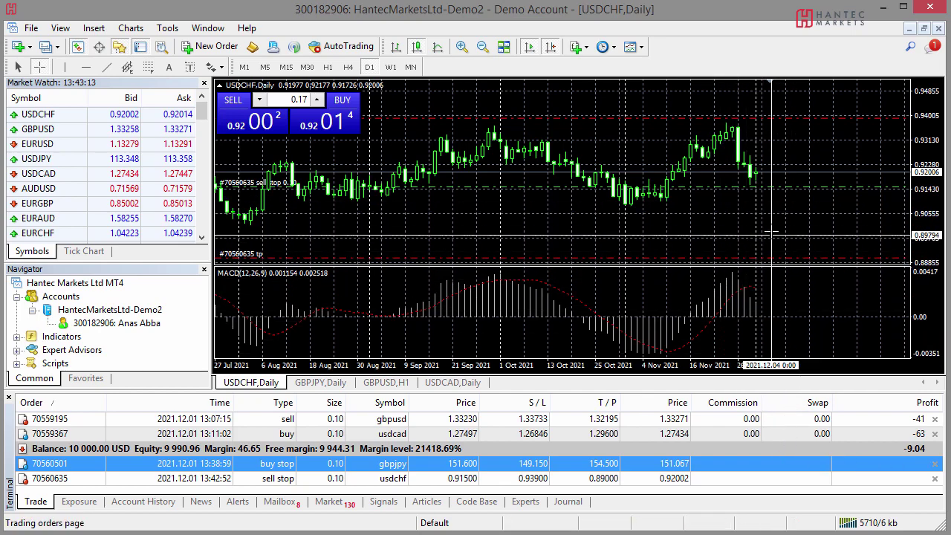
left_click(734, 475)
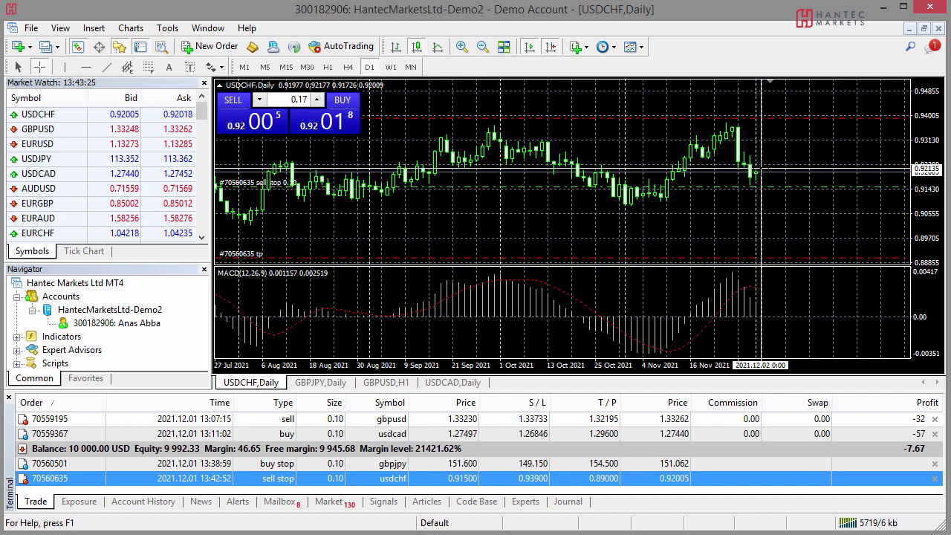
left_click_drag(759, 171, 778, 210)
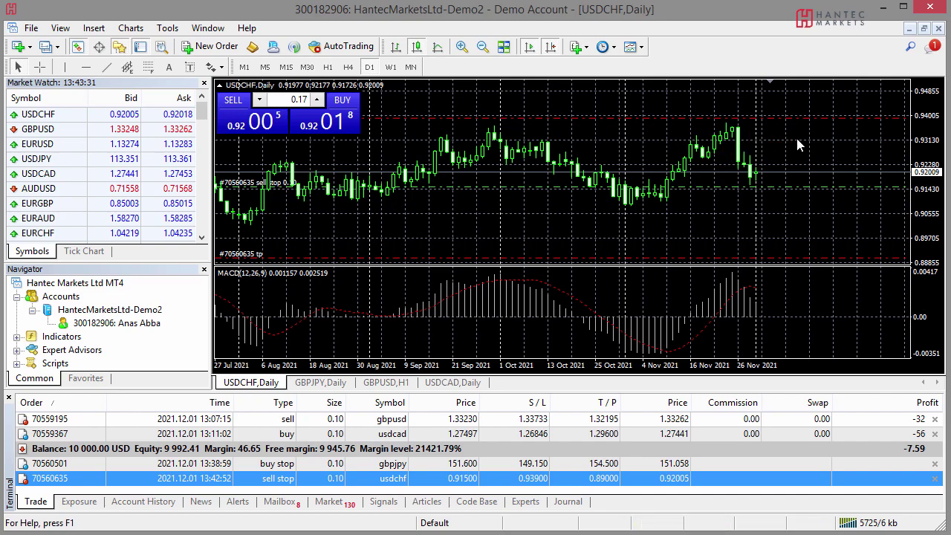
middle_click(769, 194)
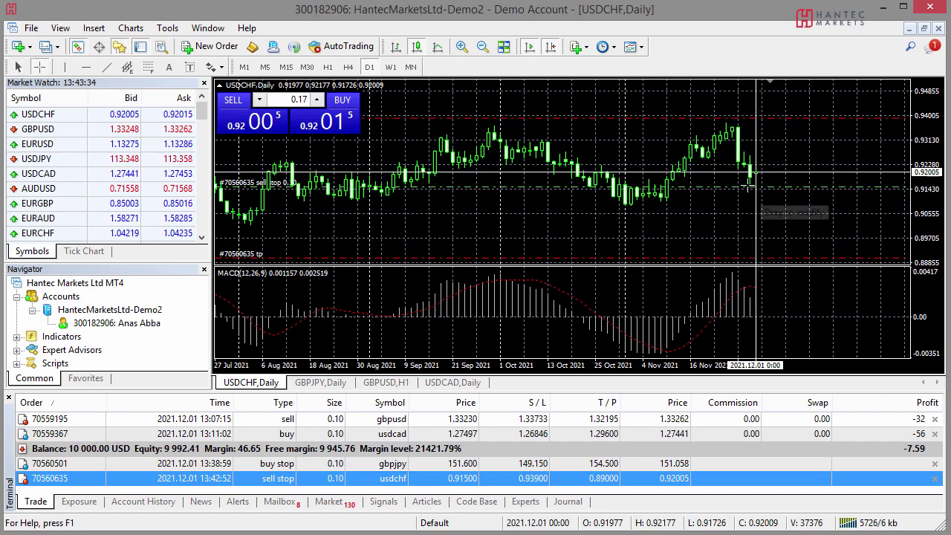
Sketch a rise, pullback and renewed rise on the USDCHF chart with a horizontal level and arrow, plus a small zigzag, and clear it.
middle_click(802, 234)
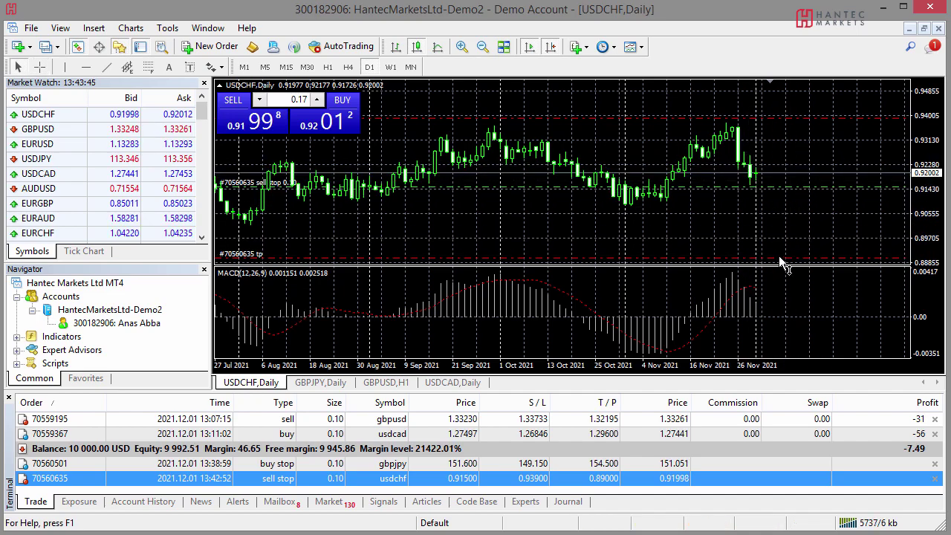
mouse_move(758, 263)
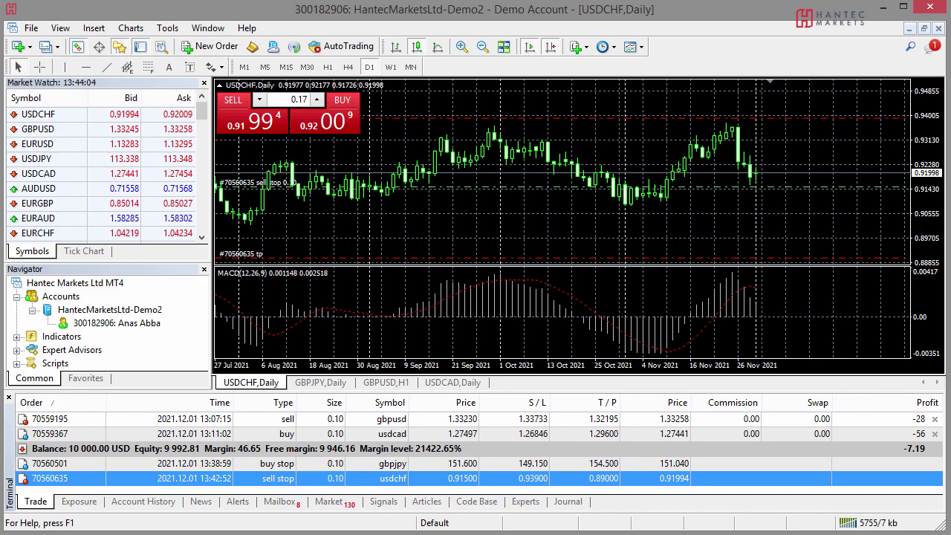
mouse_move(11, 276)
left_mouse_down()
mouse_move(297, 289)
mouse_move(395, 262)
mouse_move(385, 253)
mouse_move(575, 188)
mouse_move(523, 258)
mouse_move(530, 225)
mouse_move(415, 260)
mouse_move(454, 208)
mouse_move(467, 225)
mouse_move(650, 201)
mouse_move(712, 208)
mouse_move(726, 165)
mouse_move(654, 221)
mouse_move(661, 207)
mouse_move(563, 220)
mouse_move(401, 216)
mouse_move(458, 183)
mouse_move(621, 159)
mouse_move(678, 212)
mouse_move(745, 119)
left_mouse_up()
left_click_drag(587, 157, 780, 162)
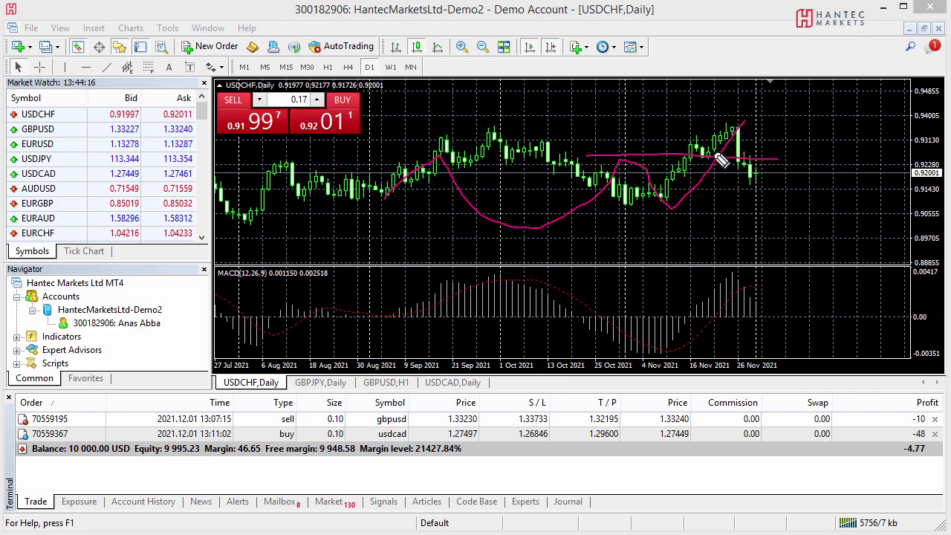
left_click_drag(661, 110, 687, 119)
mouse_move(687, 119)
left_mouse_down()
mouse_move(711, 100)
mouse_move(678, 121)
left_mouse_up()
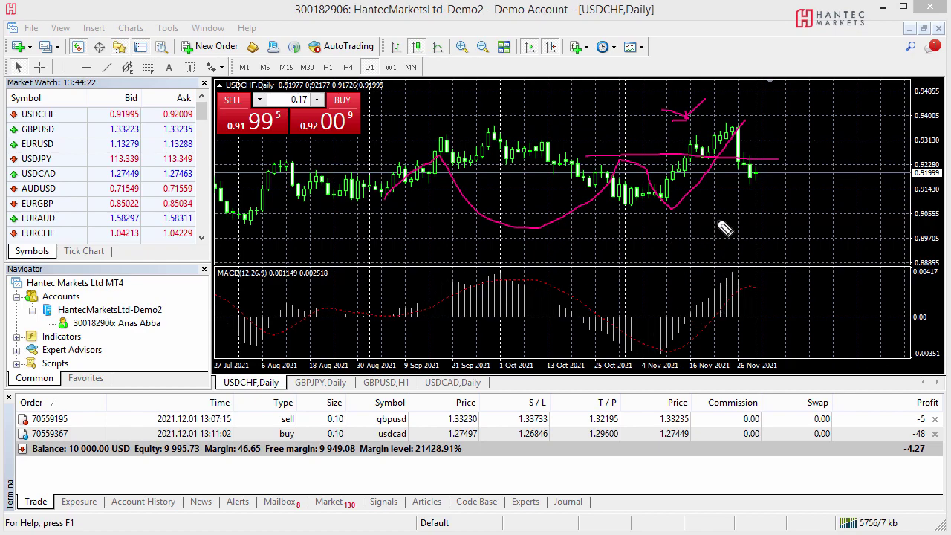
mouse_move(686, 236)
left_mouse_down()
mouse_move(725, 223)
mouse_move(734, 237)
mouse_move(759, 212)
left_mouse_up()
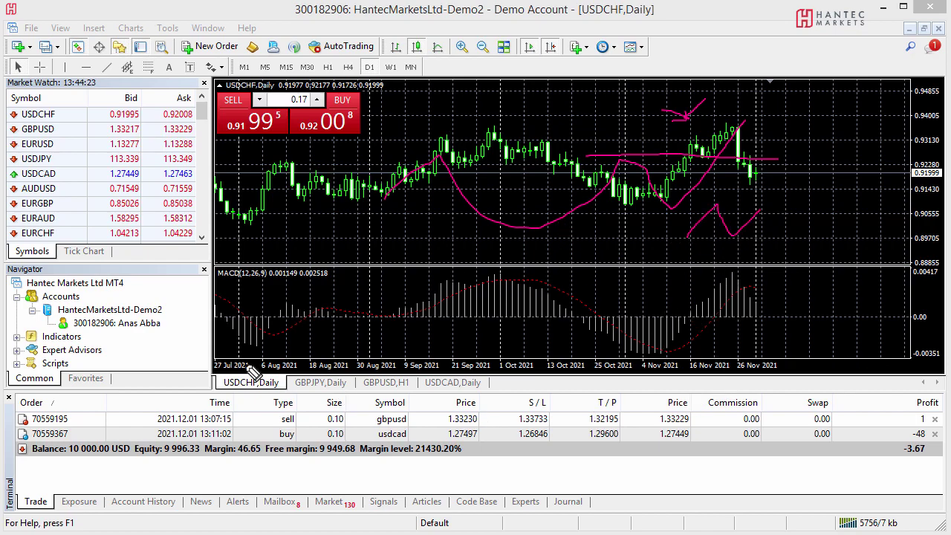
key("e")
Sketch an uptrend zigzag over the chart, circle its last pullback low, extend it upward with an arrowhead, and clear the drawing.
mouse_move(468, 241)
left_mouse_down()
mouse_move(530, 161)
mouse_move(537, 198)
mouse_move(587, 135)
left_mouse_up()
mouse_move(605, 176)
left_mouse_down()
mouse_move(644, 90)
mouse_move(669, 157)
mouse_move(667, 143)
mouse_move(659, 158)
left_mouse_up()
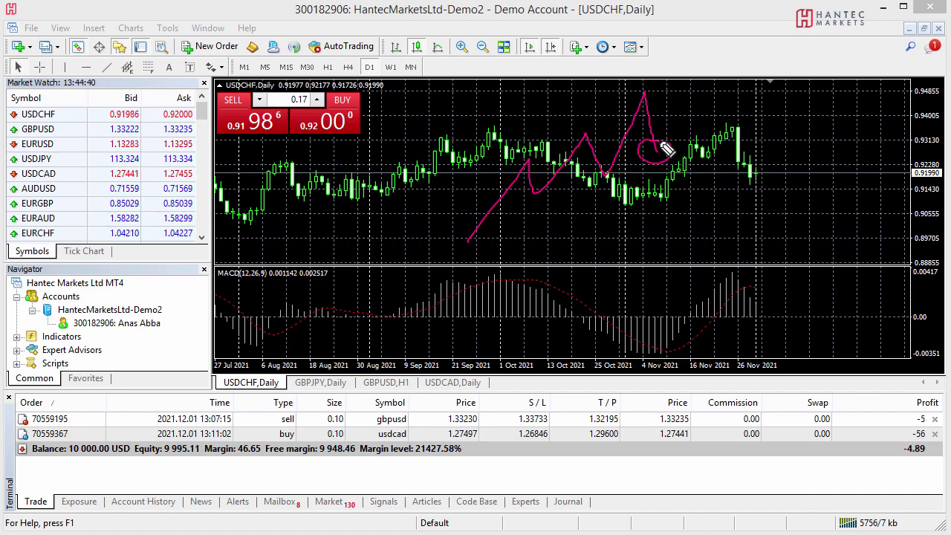
left_click_drag(661, 152, 715, 42)
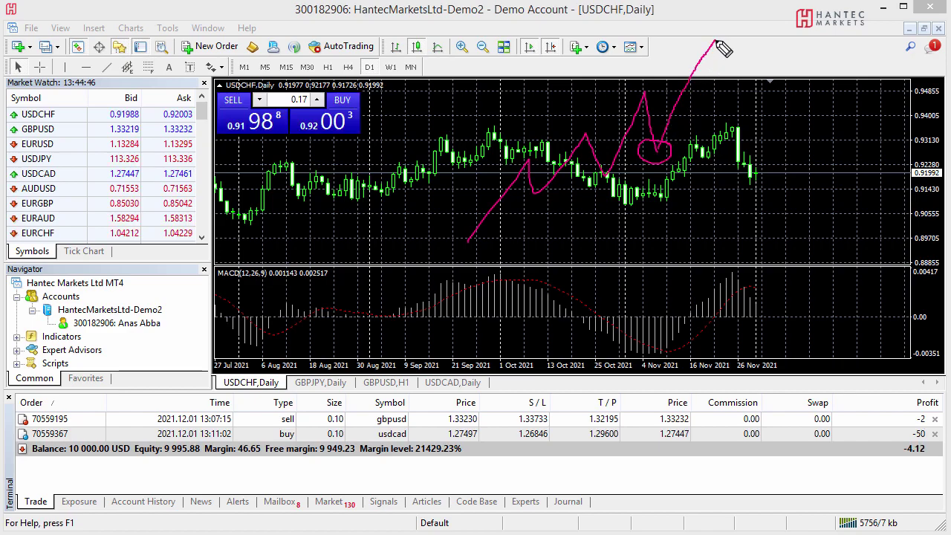
left_click_drag(715, 43, 723, 51)
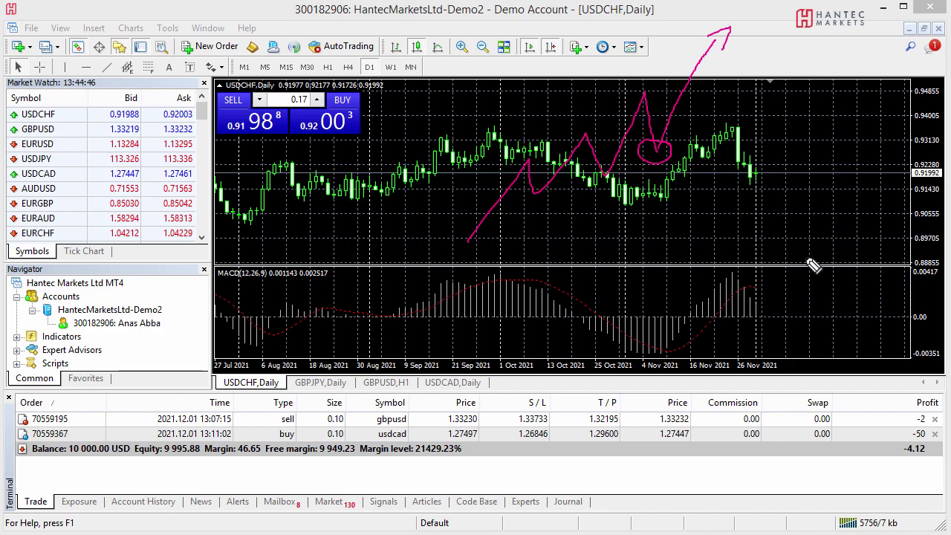
key("e")
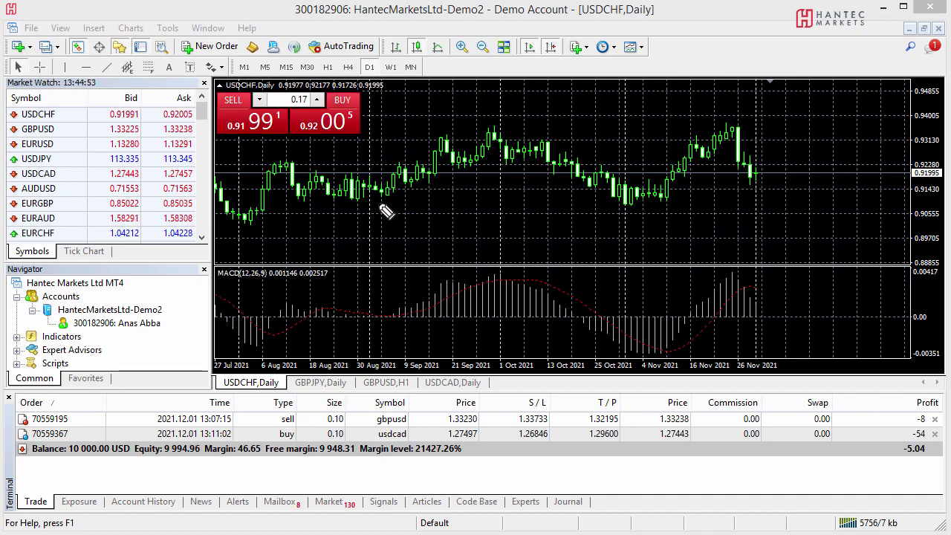
Draw pen lines under the main swing lows and above the main swing highs across the USDCHF chart.
left_click_drag(231, 233, 329, 233)
left_click_drag(251, 158, 398, 157)
left_click_drag(474, 117, 559, 116)
left_click_drag(594, 216, 700, 215)
left_click_drag(721, 117, 779, 108)
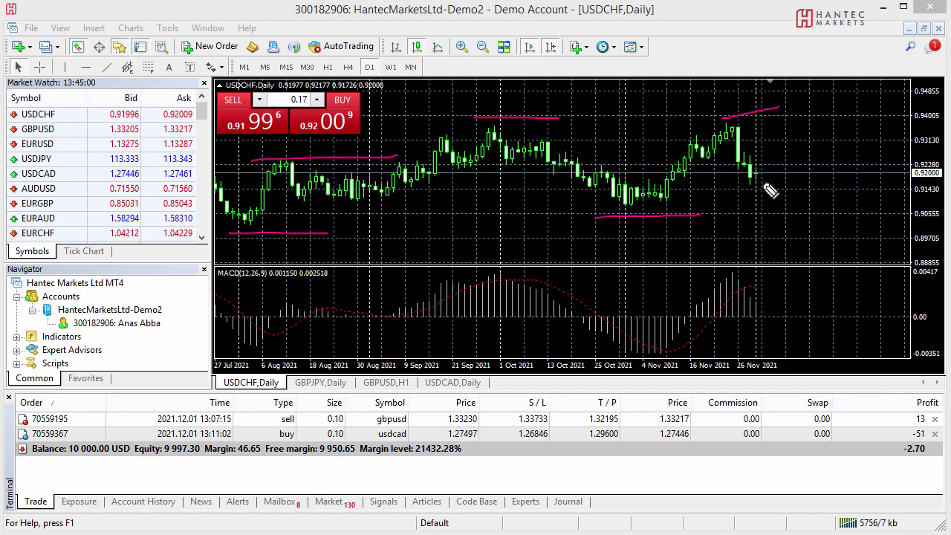
Sketch a short drop onto a support line beneath the latest candles and thicken the line under the early November low.
mouse_move(736, 190)
left_mouse_down()
mouse_move(795, 195)
mouse_move(741, 192)
mouse_move(789, 190)
mouse_move(759, 192)
mouse_move(758, 175)
mouse_move(771, 193)
left_mouse_up()
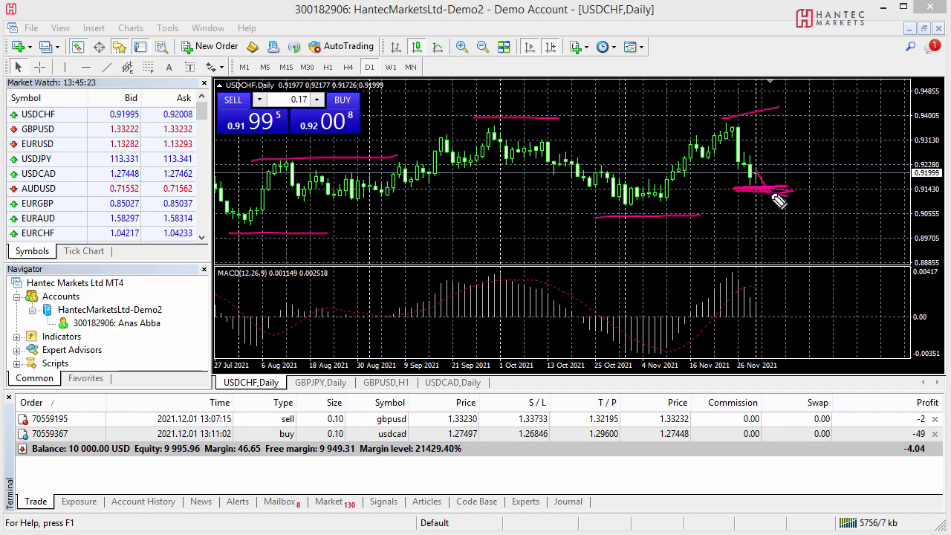
left_click_drag(888, 155, 900, 156)
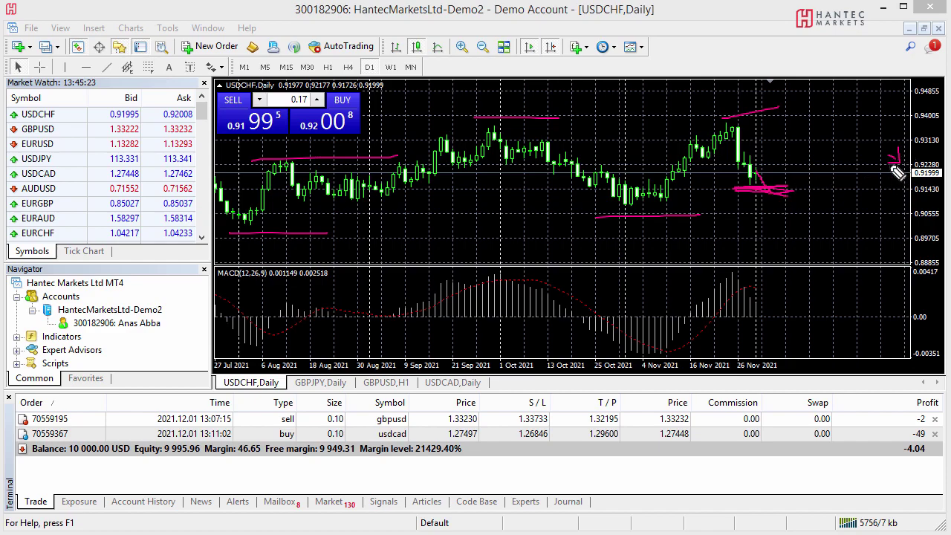
left_click_drag(758, 200, 770, 204)
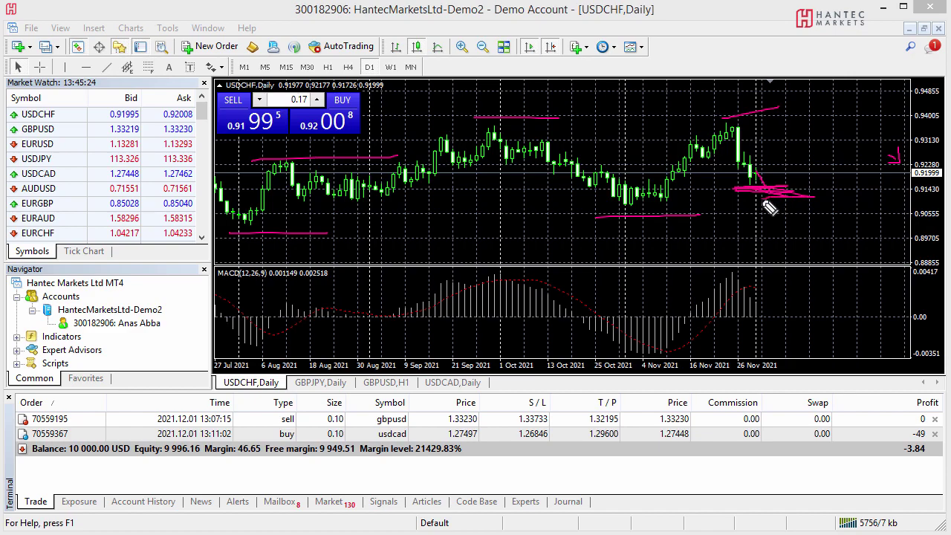
mouse_move(606, 225)
left_mouse_down()
mouse_move(683, 220)
mouse_move(628, 221)
mouse_move(683, 221)
mouse_move(613, 232)
left_mouse_up()
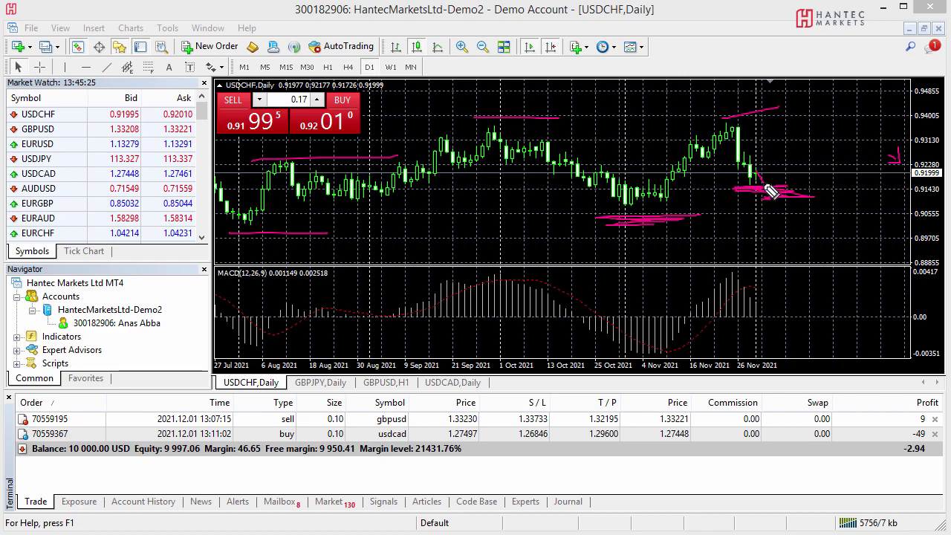
Draw a rebound from the support line past the recent high with an arrowhead, reinforce the line above that high, and clear all drawings.
mouse_move(776, 192)
left_mouse_down()
mouse_move(761, 184)
mouse_move(792, 139)
left_mouse_up()
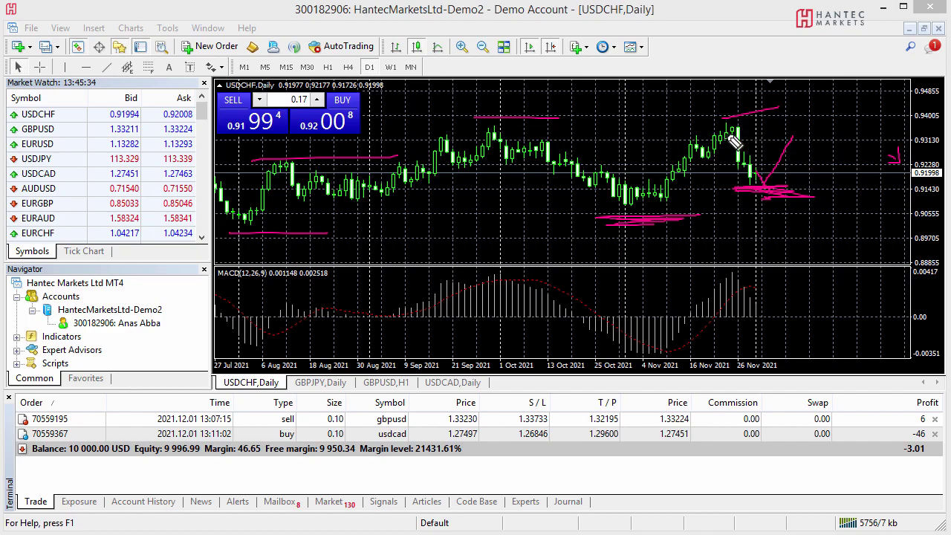
left_click_drag(707, 118, 772, 113)
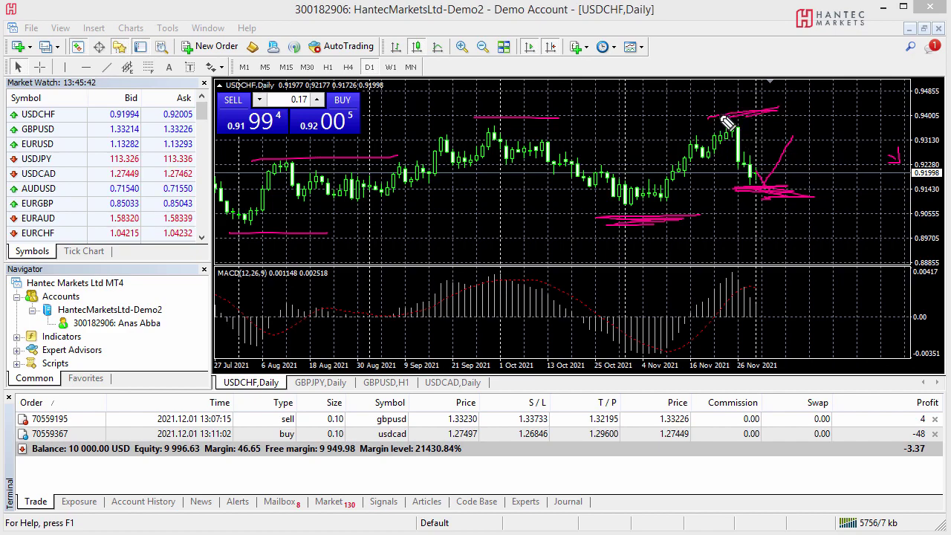
mouse_move(794, 141)
left_mouse_down()
mouse_move(821, 73)
mouse_move(844, 77)
left_mouse_up()
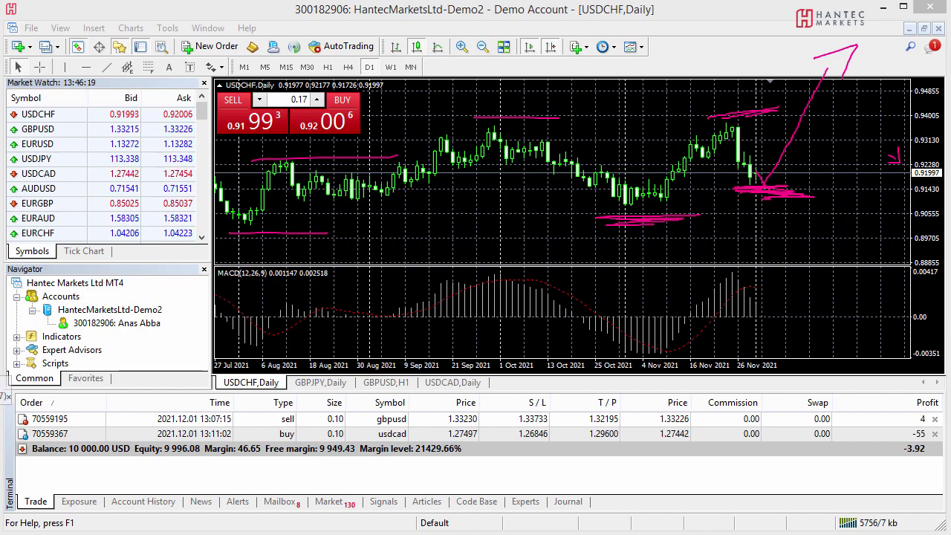
key("Escape")
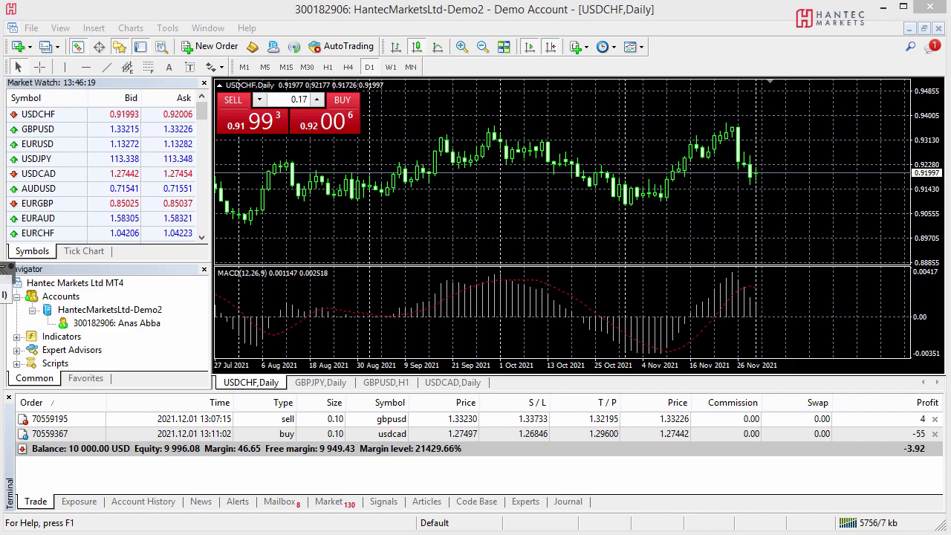
Start a new USDCHF order and make it a pending order of type Buy Limit.
left_click(667, 172)
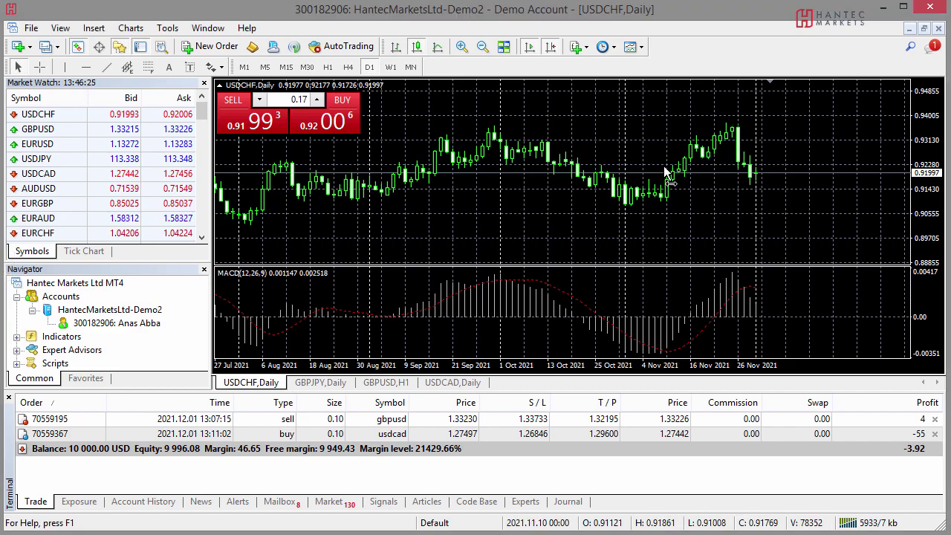
left_click(210, 46)
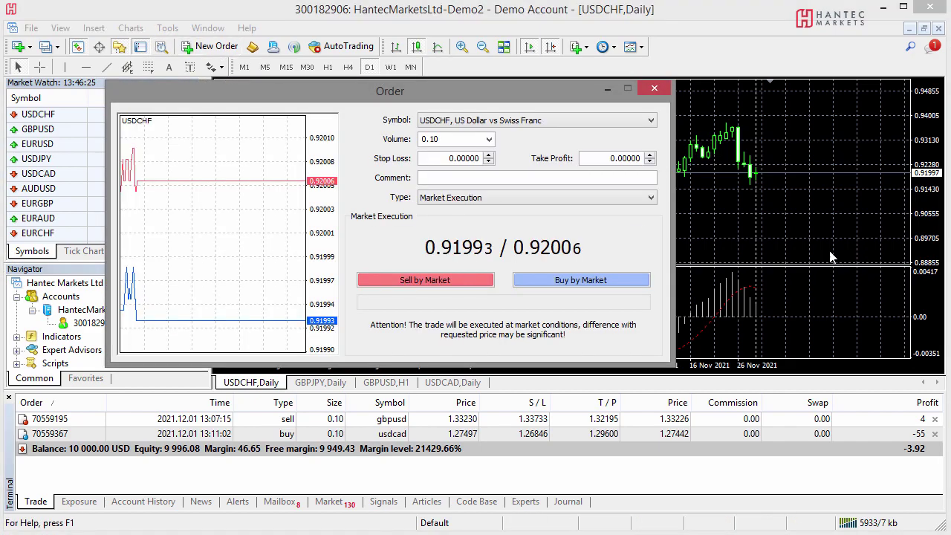
left_click(534, 197)
left_click(545, 218)
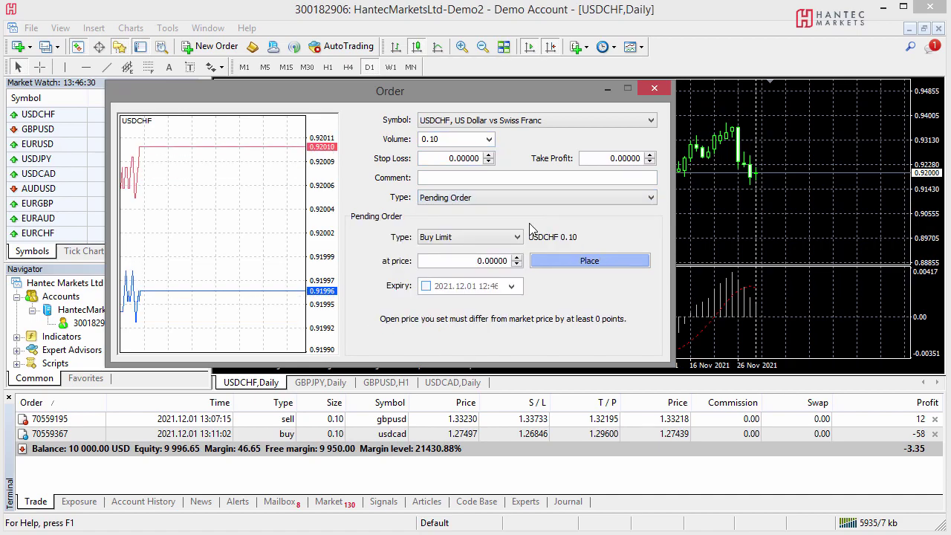
left_click(489, 248)
Check the level below the latest candles with the crosshair and set the Buy Limit price to 0.91400.
left_click(825, 226)
middle_click(835, 190)
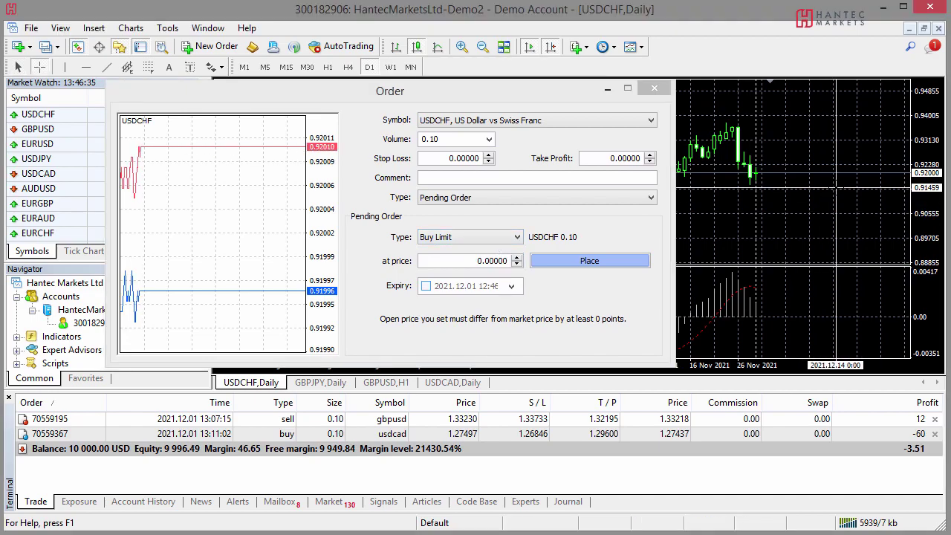
left_click(501, 261)
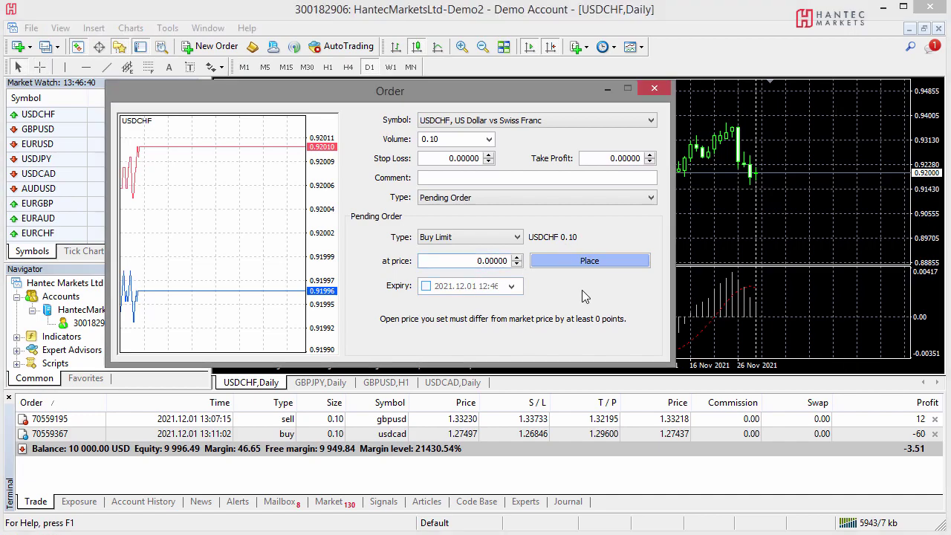
type("914")
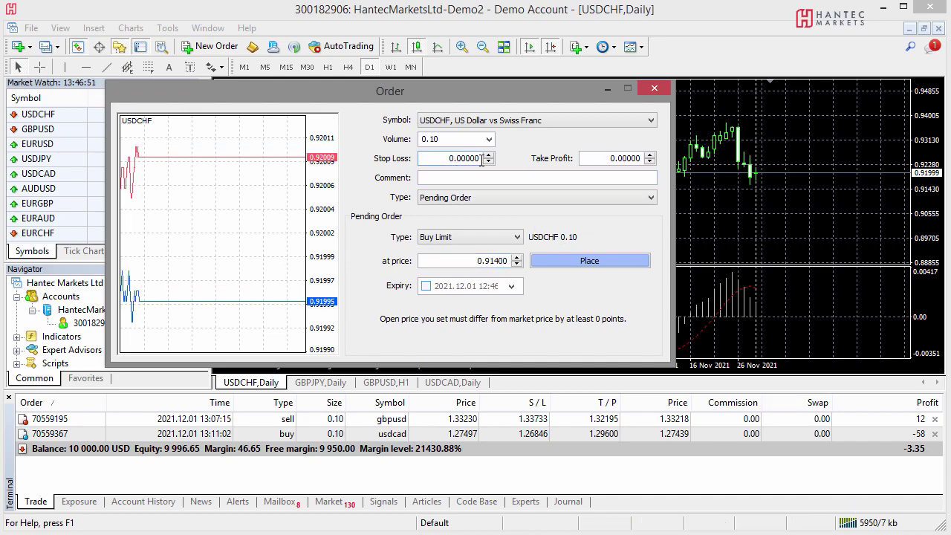
Check levels with the crosshair, set the stop loss to 0.91000 and take profit to 0.94800, and place the order.
middle_click(795, 243)
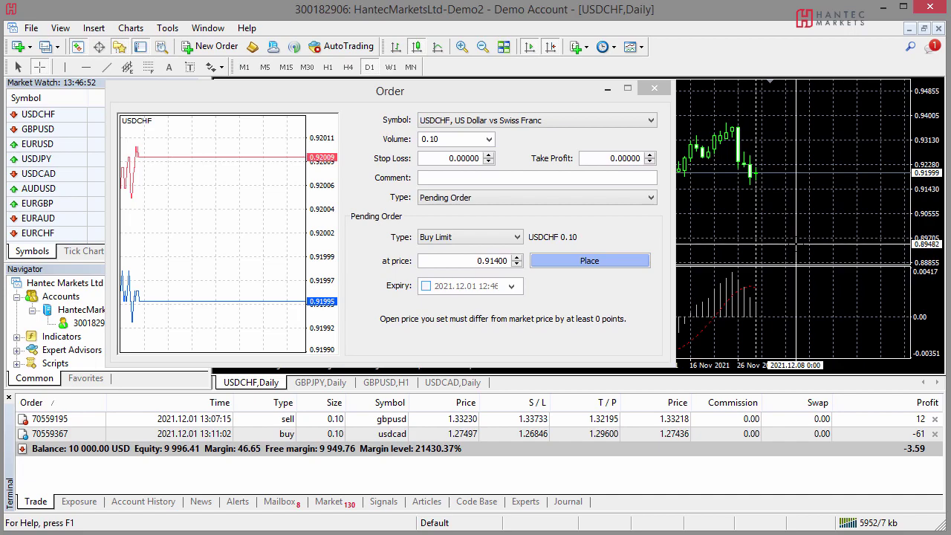
left_click(455, 159)
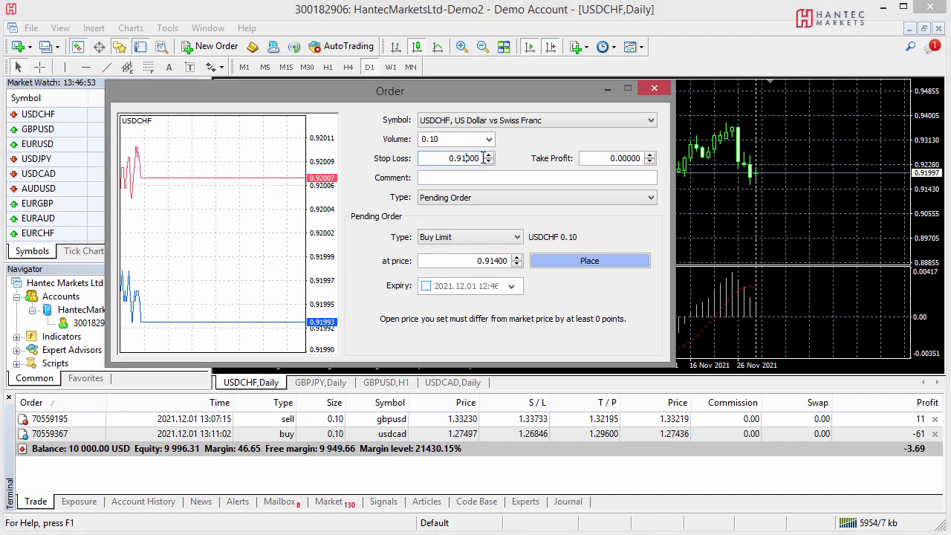
left_click(840, 134)
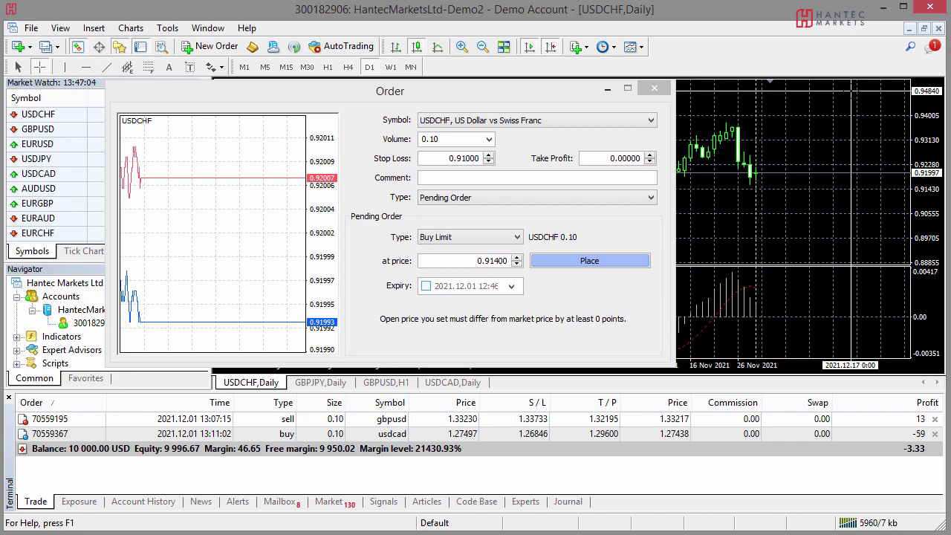
left_click(619, 161)
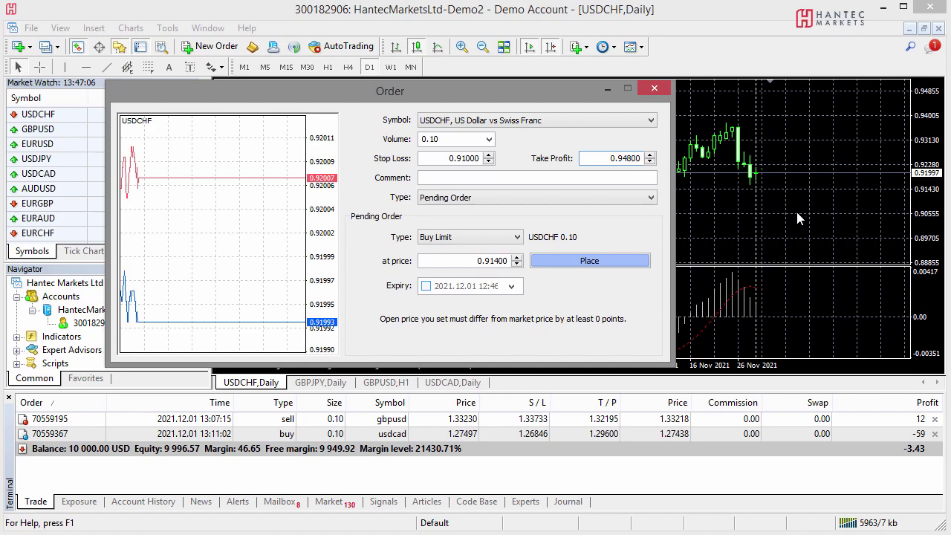
left_click(616, 262)
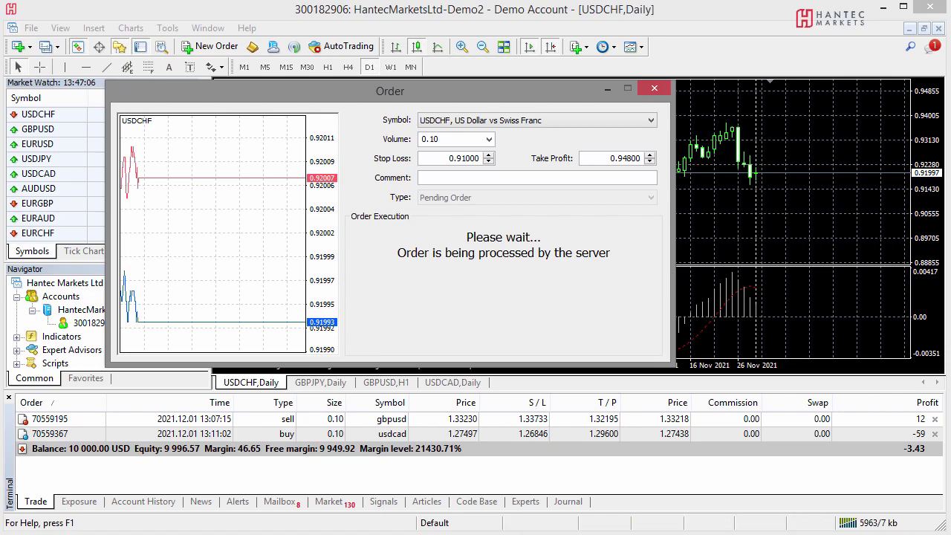
Mark the entry, stop and target areas on the chart, sketch a drop to the entry and a rebound, and clear the drawing.
mouse_move(778, 140)
left_mouse_down()
mouse_move(792, 179)
mouse_move(785, 186)
mouse_move(802, 191)
mouse_move(784, 190)
mouse_move(815, 191)
mouse_move(784, 190)
mouse_move(780, 218)
left_mouse_up()
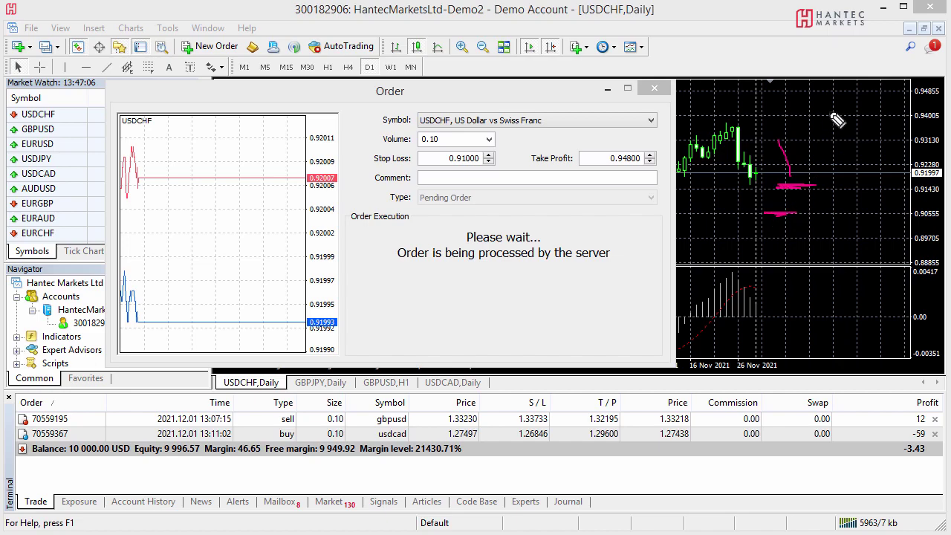
left_click_drag(790, 97, 798, 97)
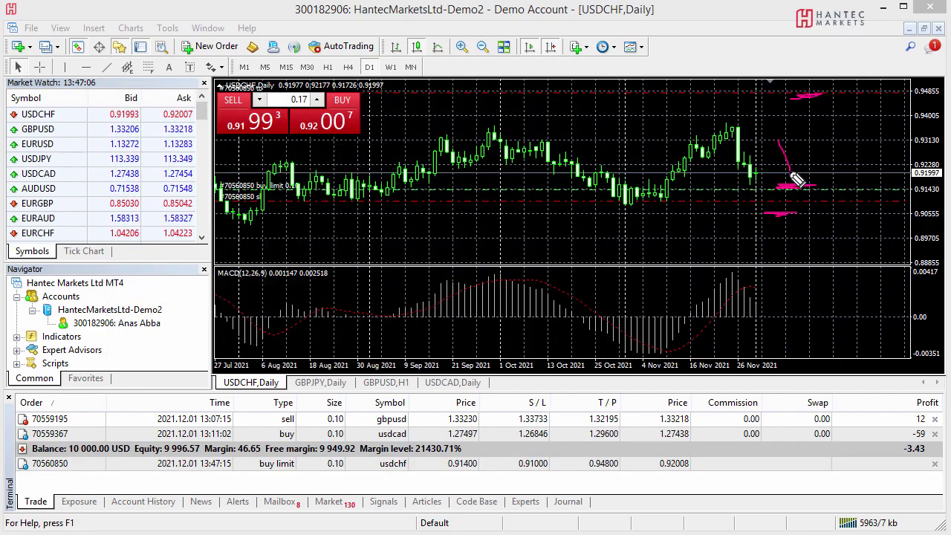
left_click_drag(791, 170, 792, 177)
left_click_drag(804, 186, 850, 110)
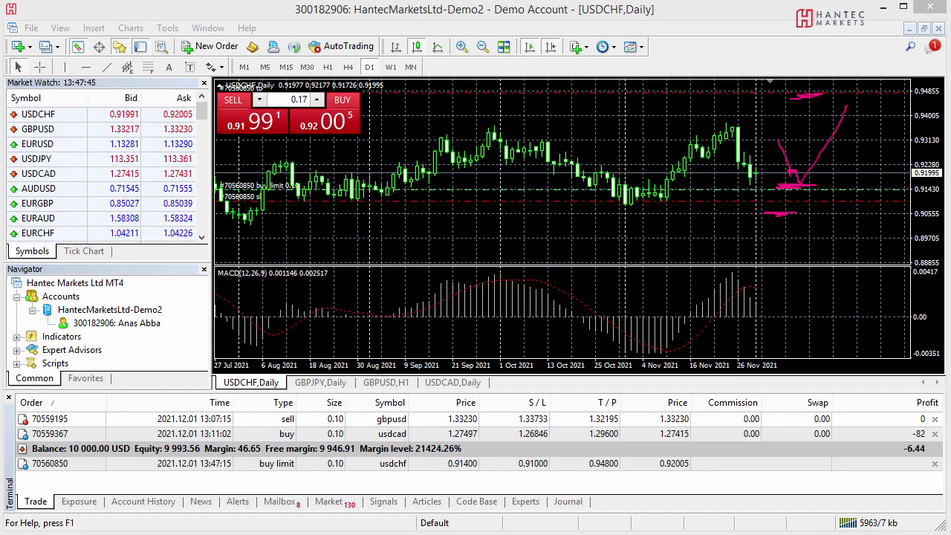
key("Escape")
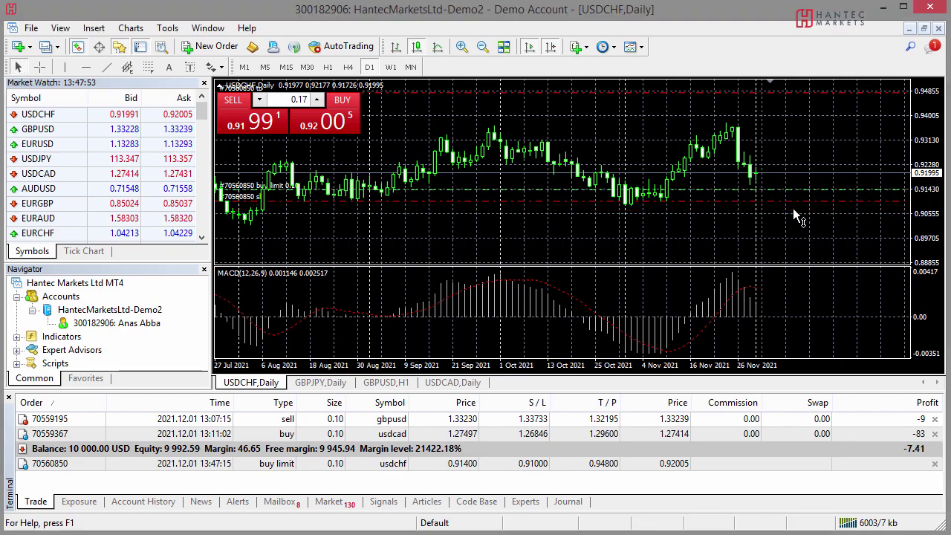
Lower the USDCHF Buy Limit order's stop loss on the chart to 0.90705 and select the order in the trade list.
left_click_drag(652, 200, 711, 205)
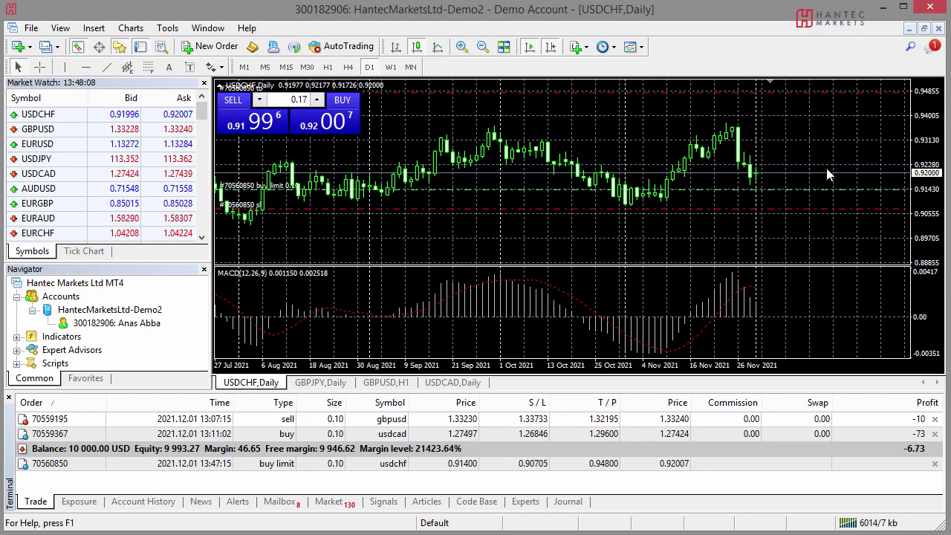
left_click(793, 465)
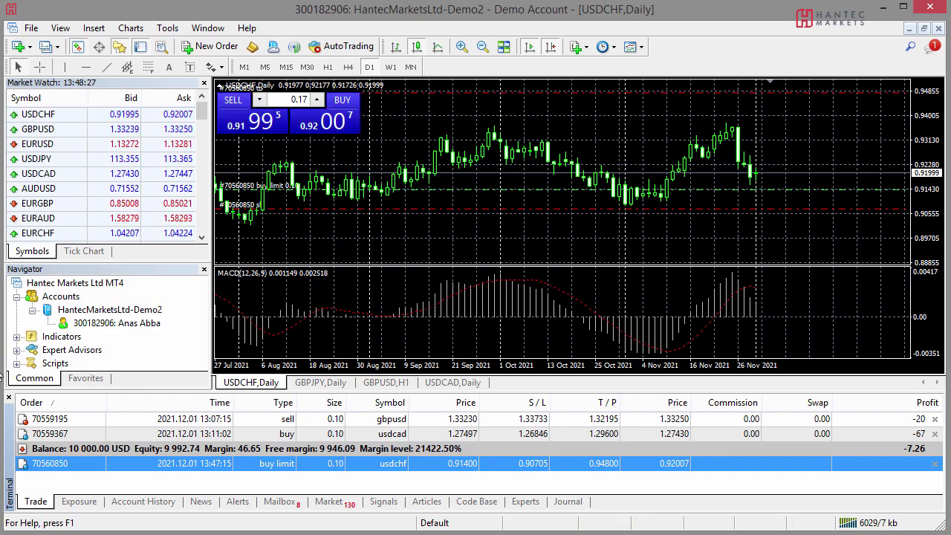
Switch to the GBPJPY daily chart, sketch a downtrend with pullbacks, trace the recent decline over the candles, and clear the drawing.
left_click(318, 382)
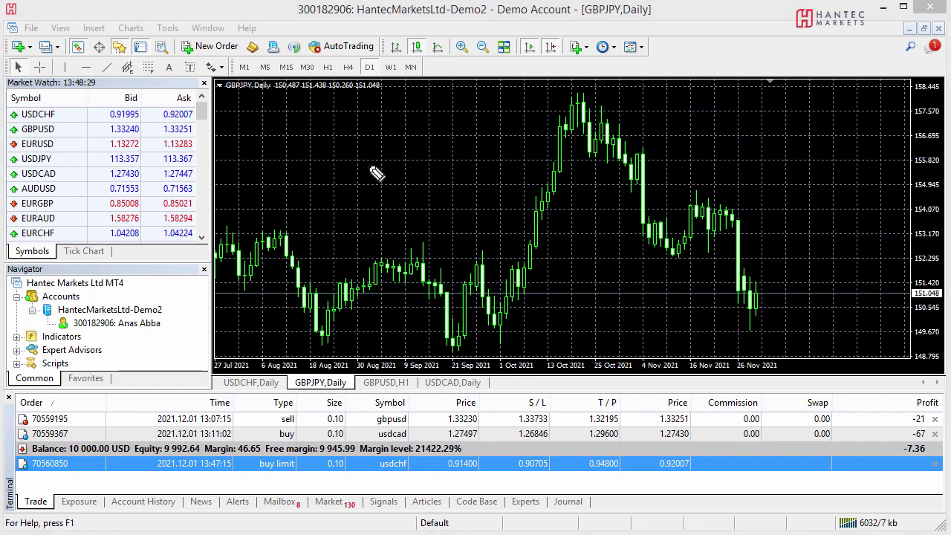
mouse_move(315, 134)
left_mouse_down()
mouse_move(346, 188)
mouse_move(368, 157)
mouse_move(396, 224)
mouse_move(419, 189)
mouse_move(449, 213)
left_mouse_up()
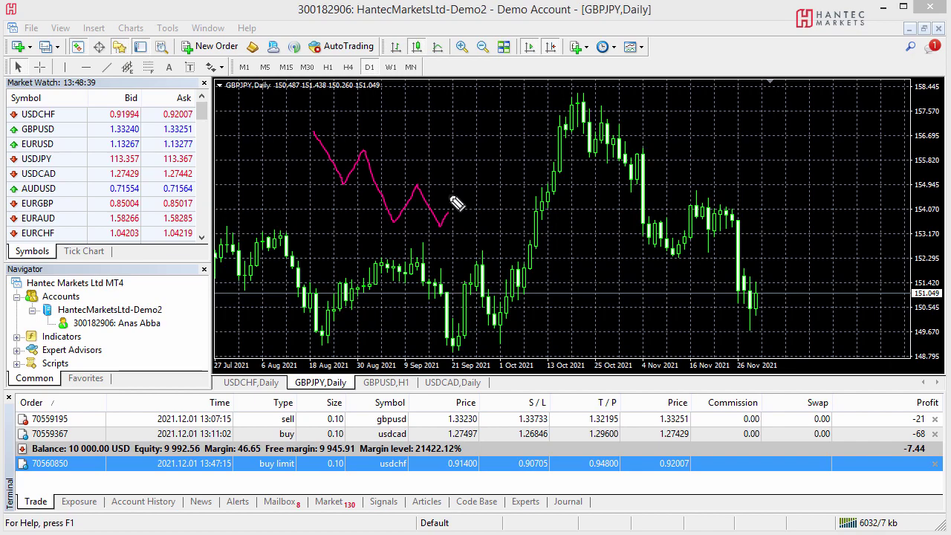
mouse_move(445, 191)
left_mouse_down()
mouse_move(473, 191)
mouse_move(444, 188)
mouse_move(444, 217)
mouse_move(452, 189)
mouse_move(487, 246)
left_mouse_up()
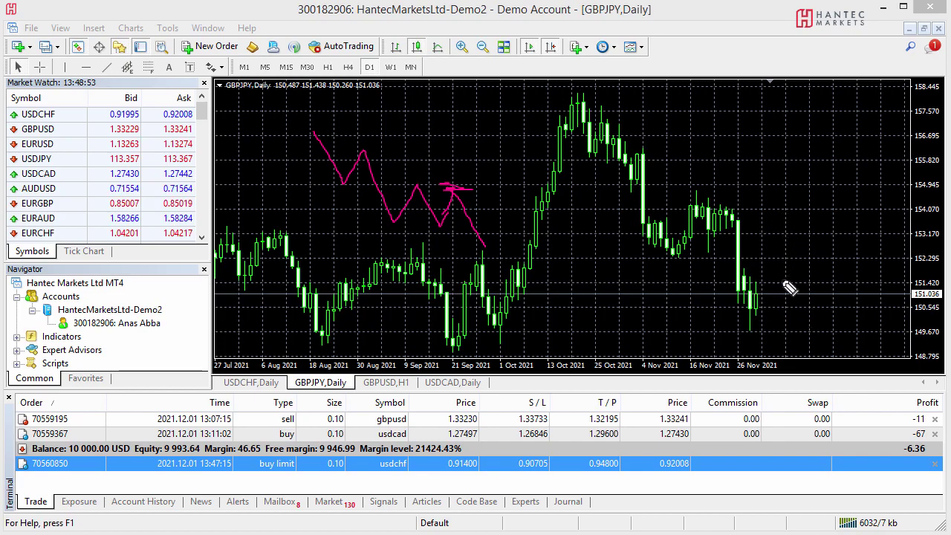
left_click_drag(583, 117, 626, 182)
mouse_move(660, 223)
left_mouse_down()
mouse_move(730, 213)
mouse_move(752, 289)
left_mouse_up()
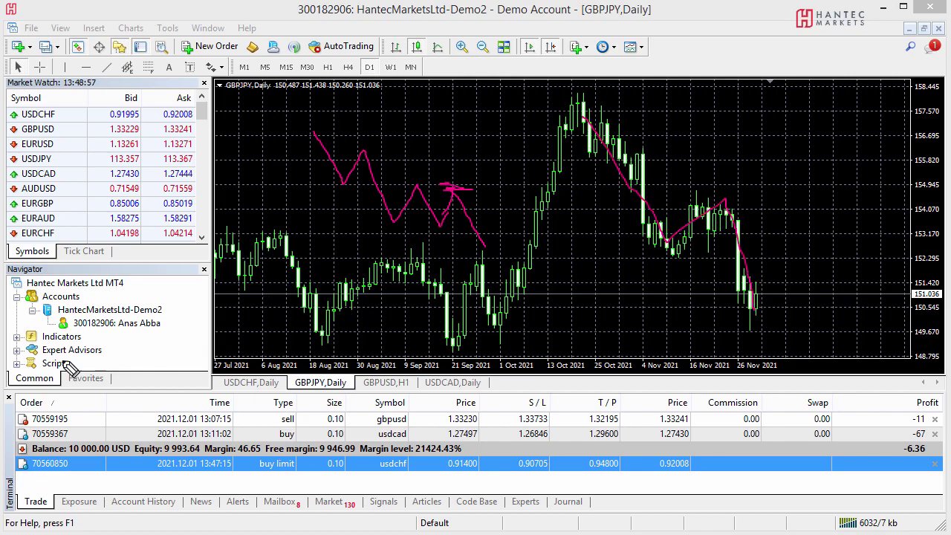
key("Escape")
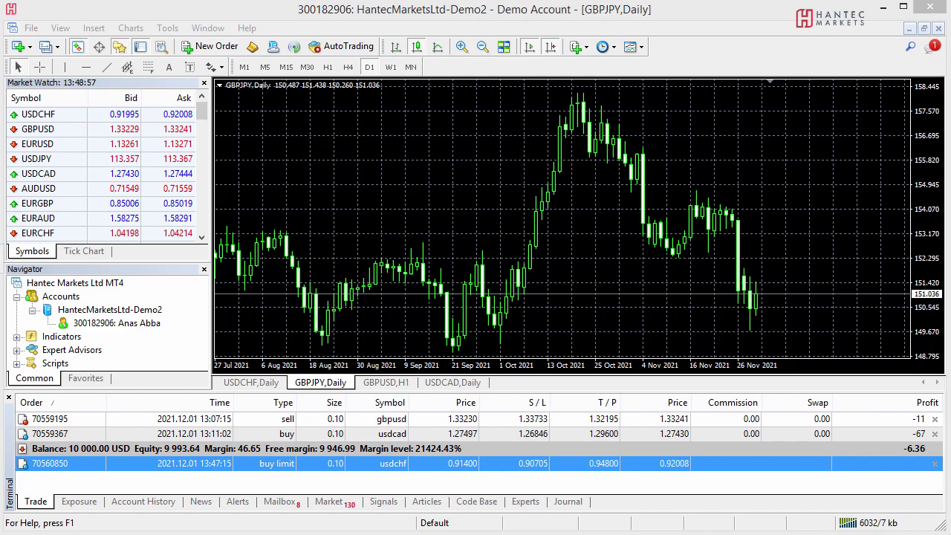
Check the area above the latest candles with the crosshair, then start a new GBPJPY pending order of type Sell Limit.
middle_click(746, 203)
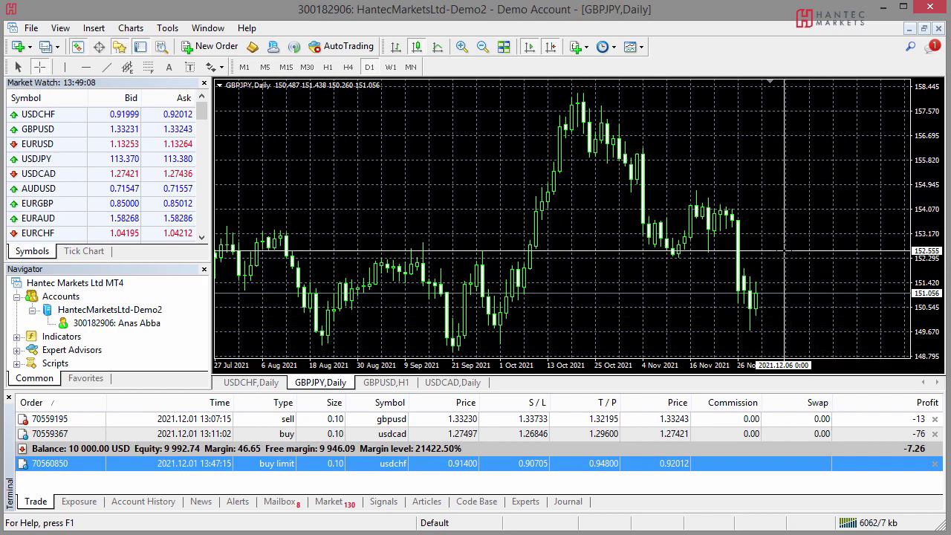
key("Escape")
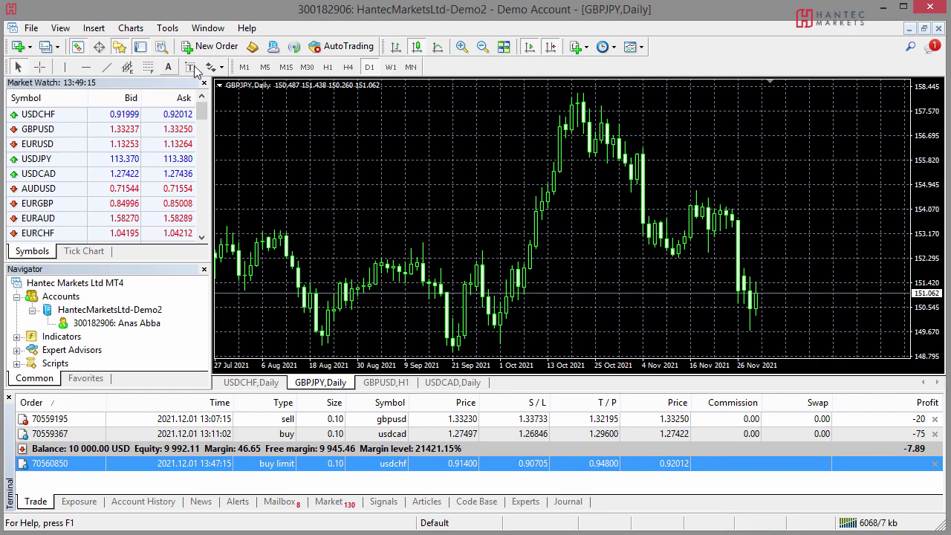
right_click(344, 146)
mouse_move(446, 180)
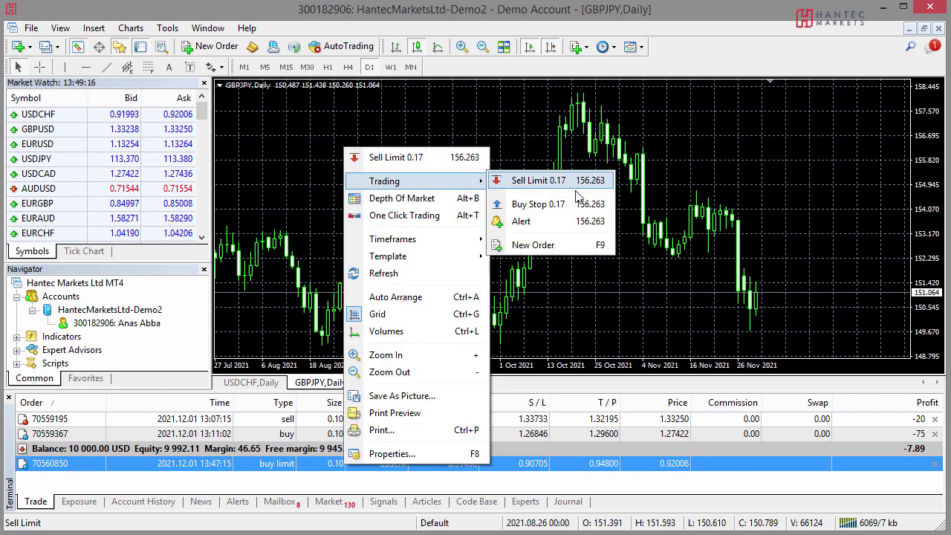
left_click(574, 246)
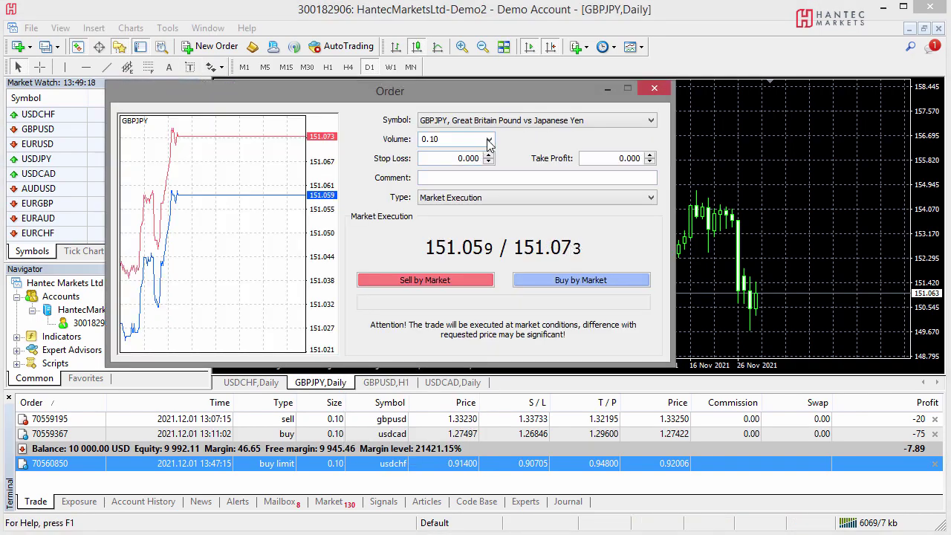
left_click(520, 197)
left_click(530, 217)
left_click(517, 239)
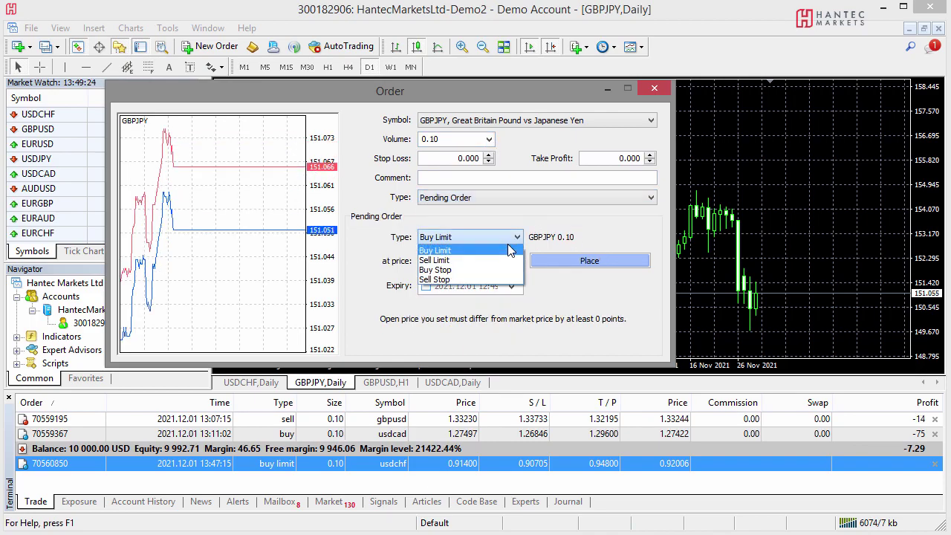
left_click(483, 255)
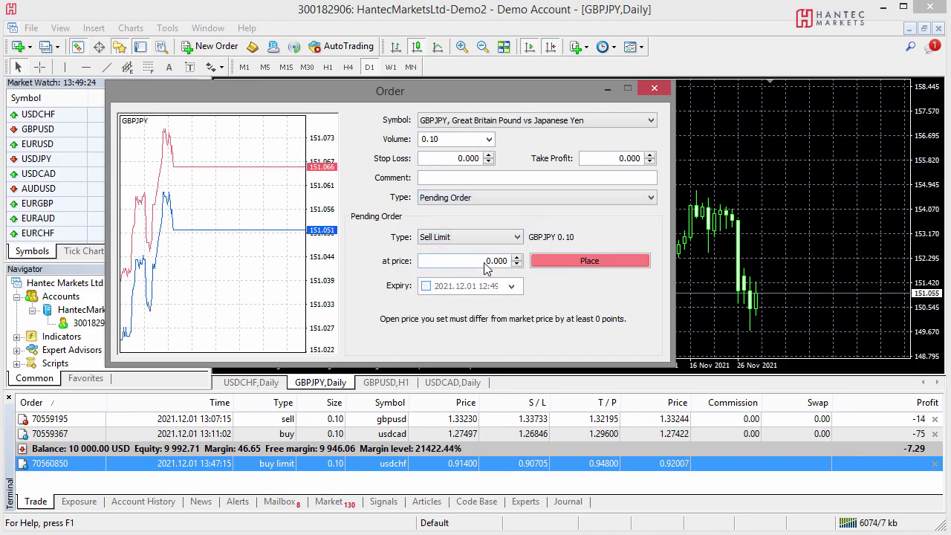
Check levels above the market with the crosshair and set the Sell Limit price to 154.000 and stop loss to 155.000.
middle_click(786, 264)
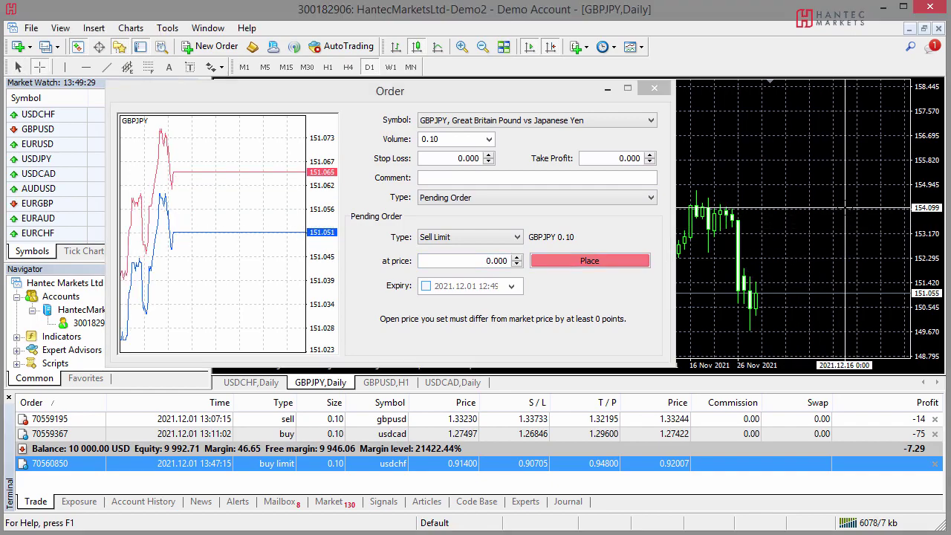
left_click(480, 259)
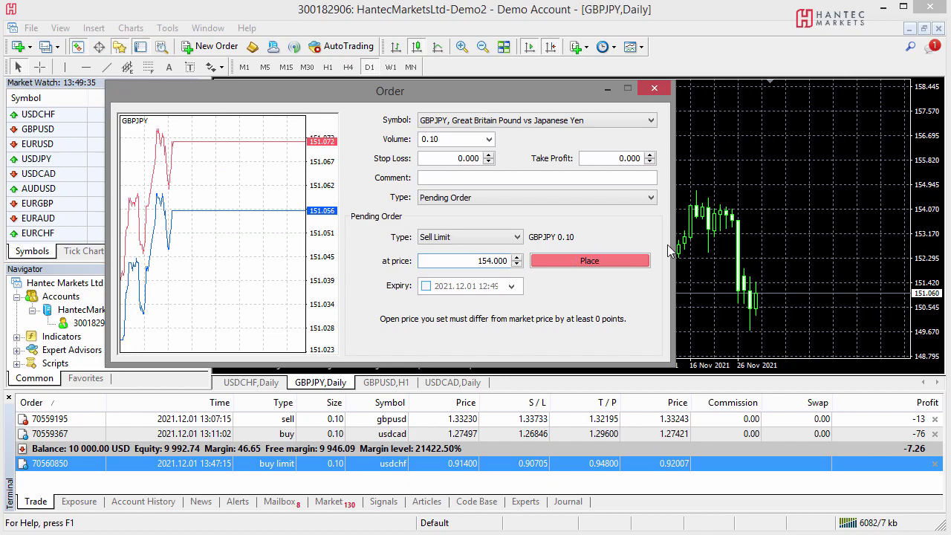
left_click(831, 171)
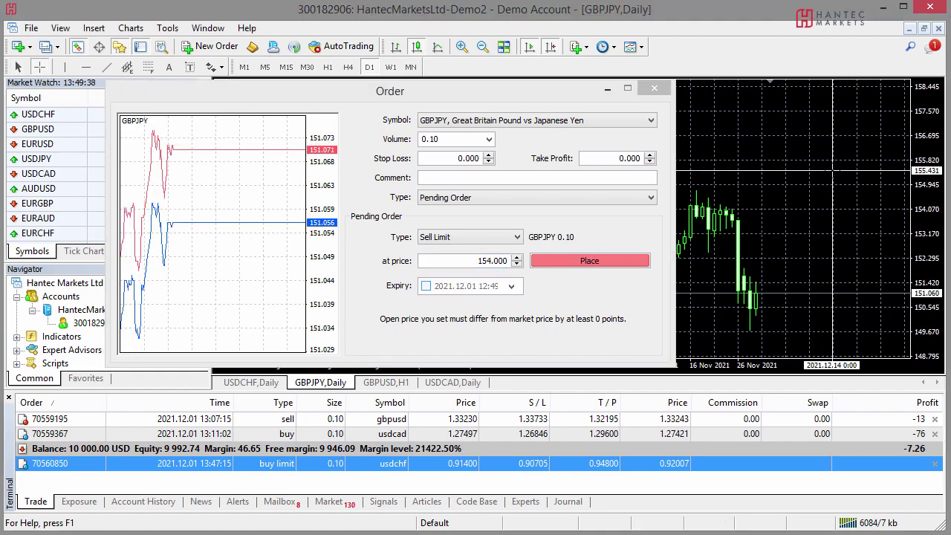
left_click(428, 161)
type("1")
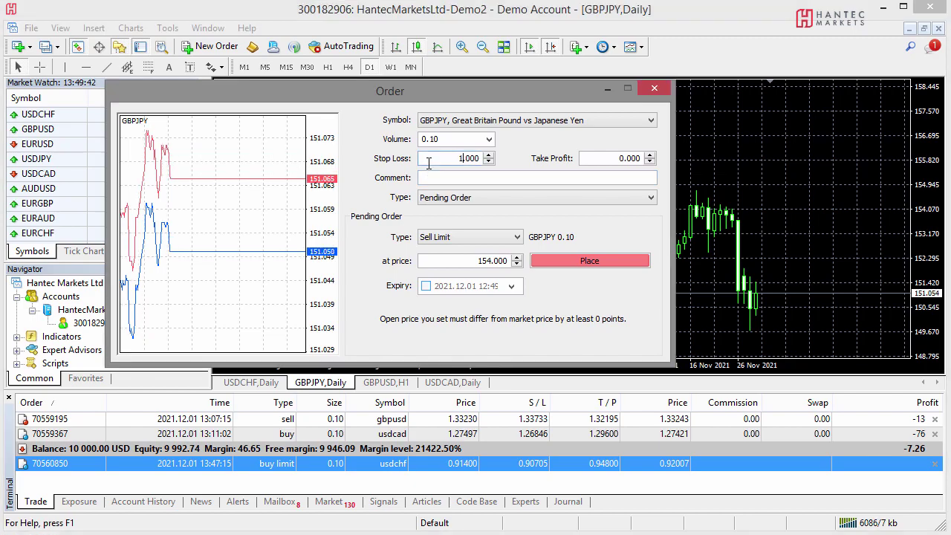
type("55")
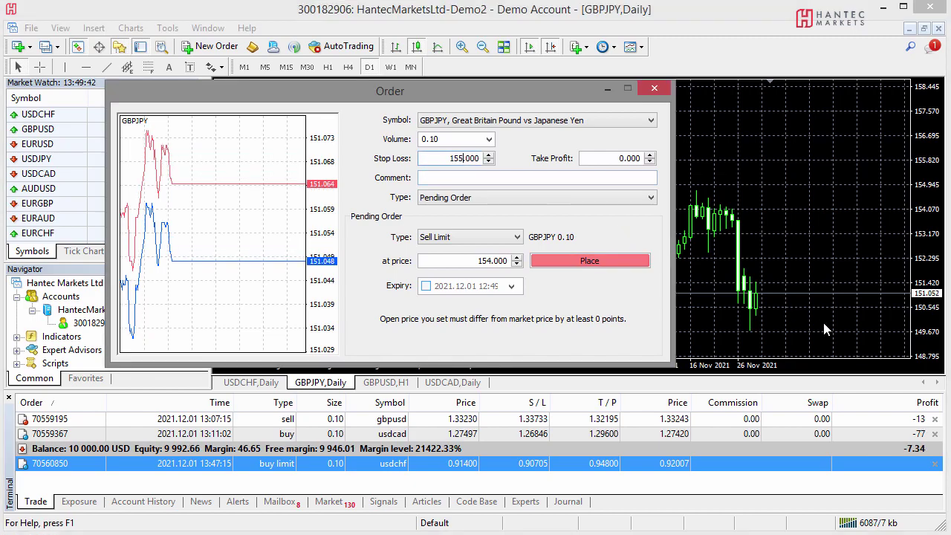
Check the recent low with the crosshair, set the take profit to 149.800, and place the Sell Limit order.
left_click(825, 328)
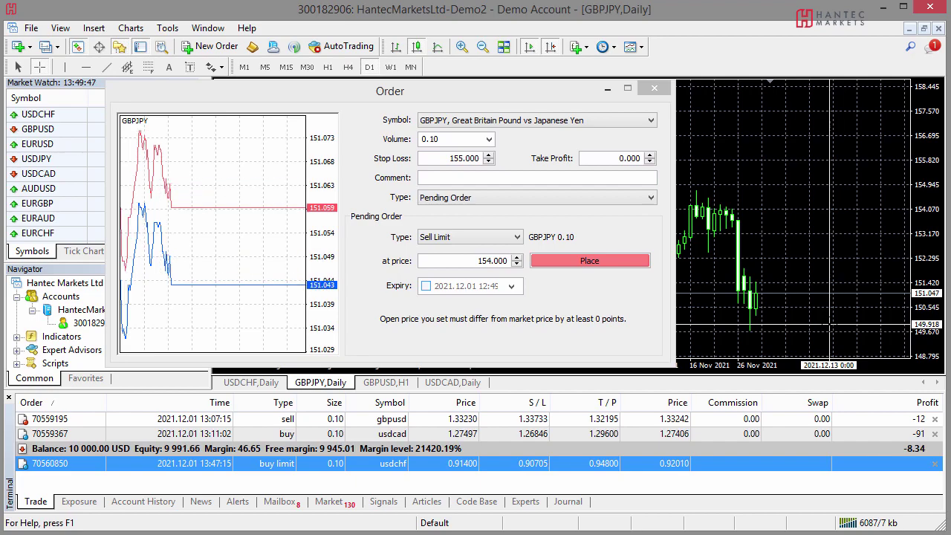
left_click(592, 156)
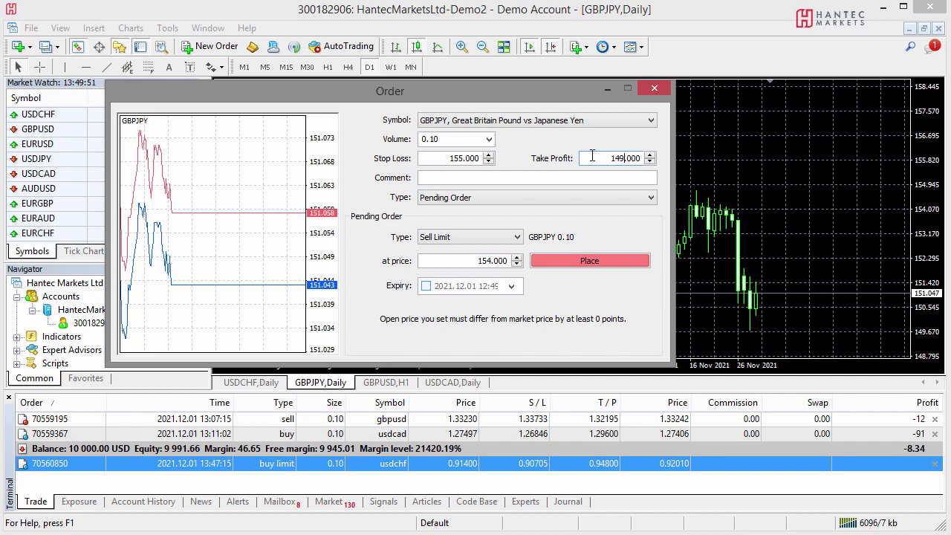
type("8")
left_click(596, 266)
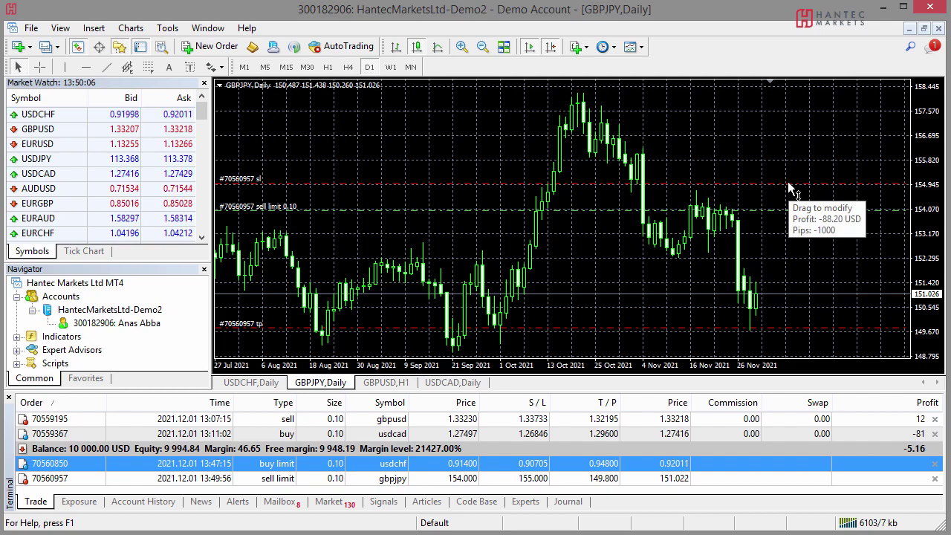
Sketch a rise to the Sell Limit line labelled "sell", mark the stop loss and take profit lines, and clear the drawing.
mouse_move(800, 330)
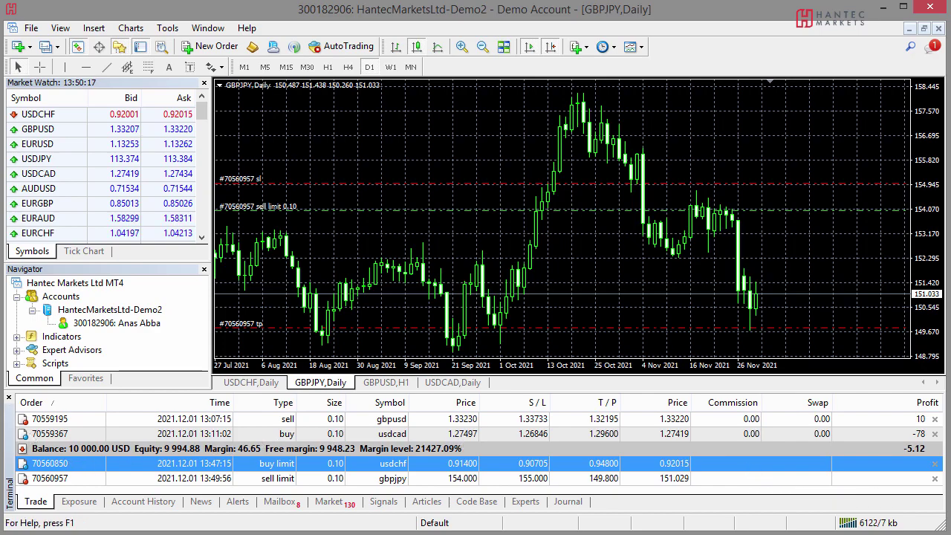
mouse_move(772, 294)
left_mouse_down()
mouse_move(807, 203)
mouse_move(787, 217)
mouse_move(807, 204)
mouse_move(808, 229)
left_mouse_up()
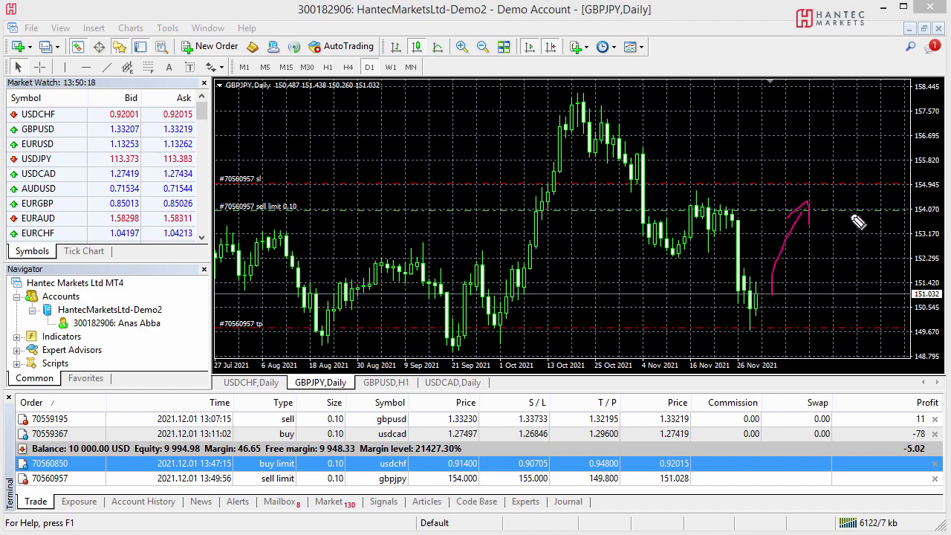
mouse_move(843, 222)
left_mouse_down()
mouse_move(868, 231)
mouse_move(862, 223)
left_mouse_up()
left_click_drag(870, 213, 870, 223)
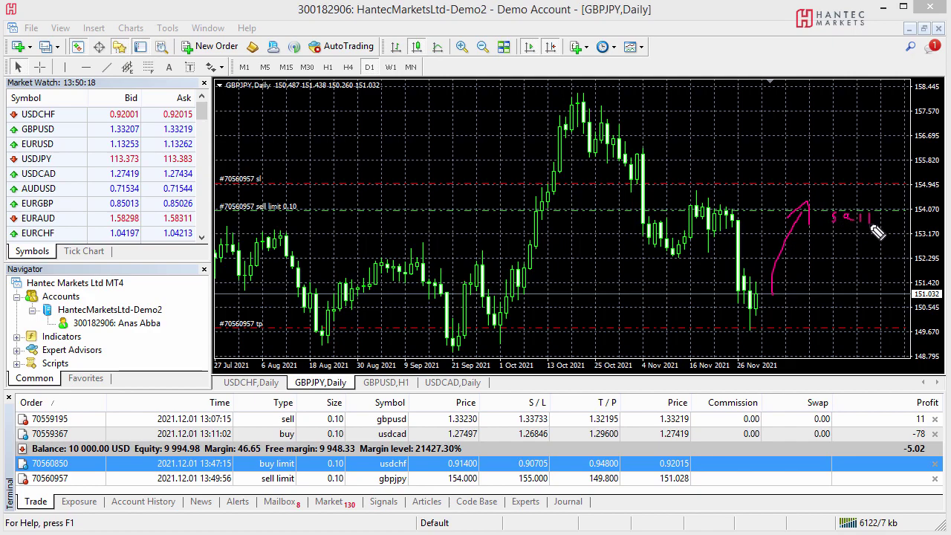
left_click_drag(731, 177, 795, 177)
left_click_drag(764, 329, 794, 329)
key("Escape")
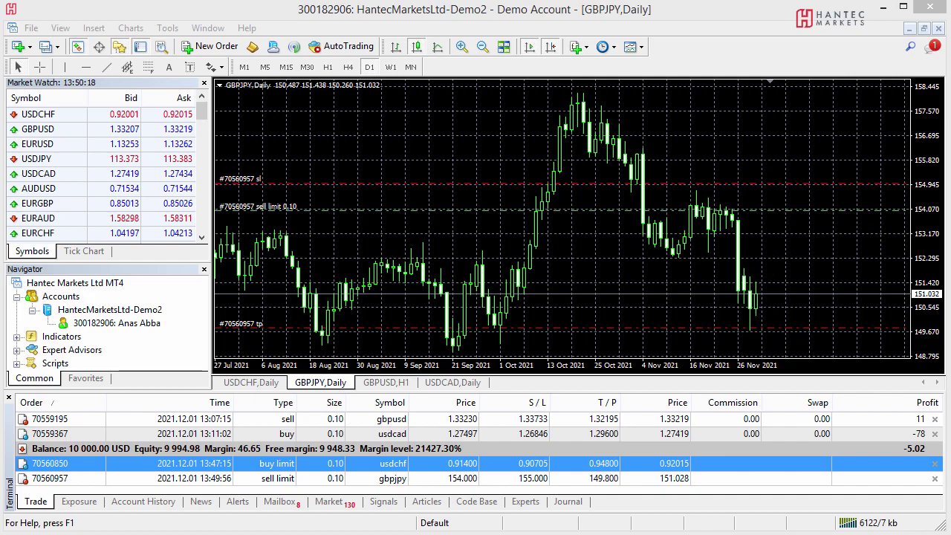